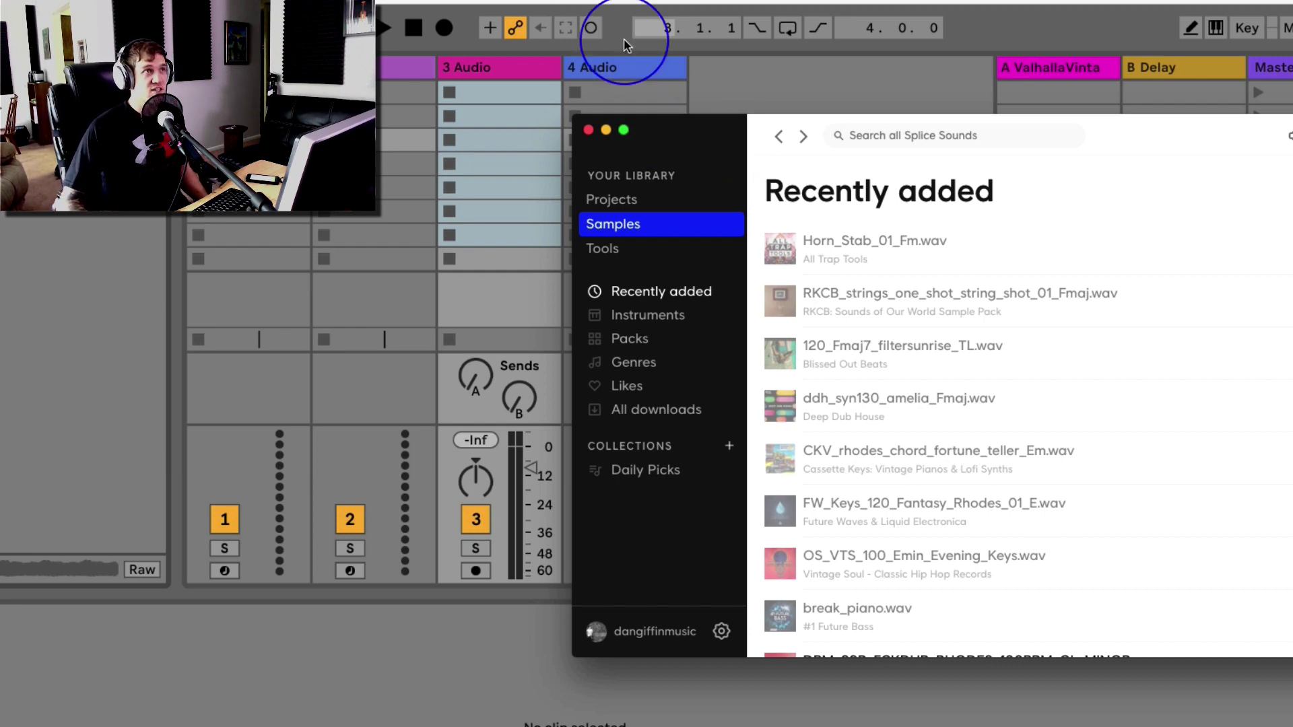
Move the Splice window left over the session until the sample list's download icons show.
left_click_drag(728, 145, 686, 121)
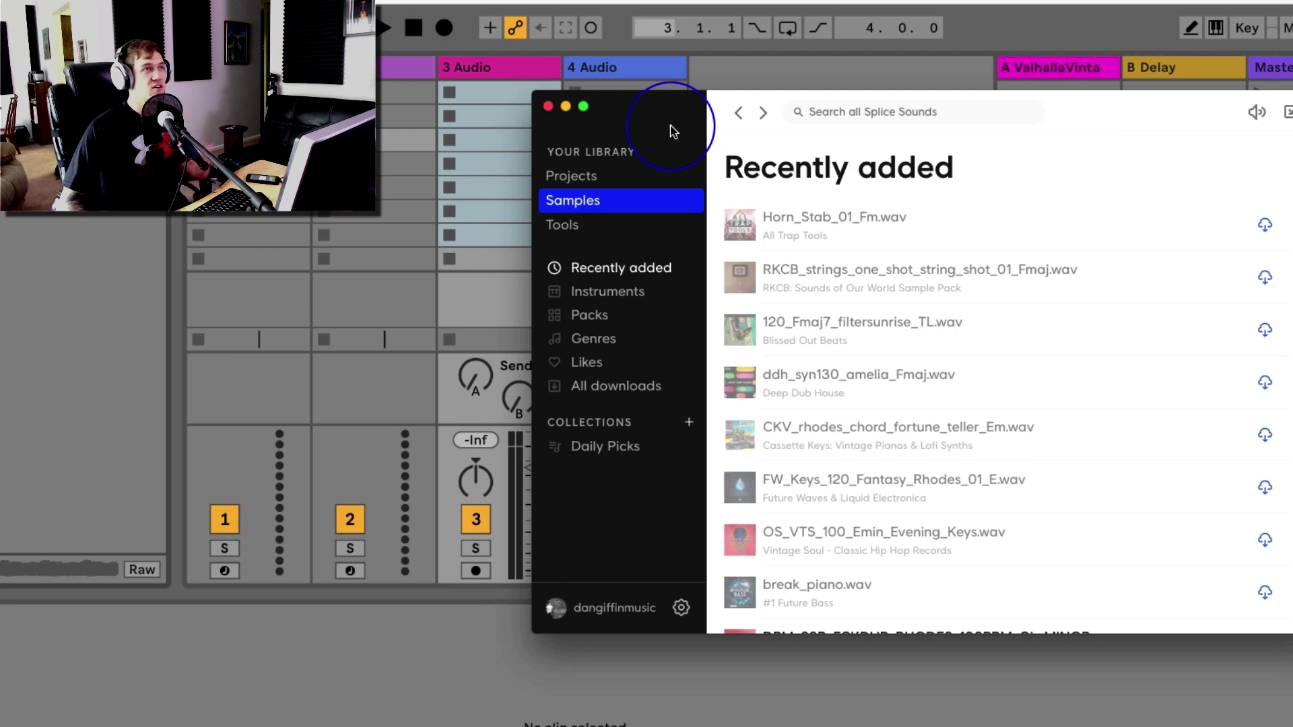
left_click_drag(672, 130, 651, 126)
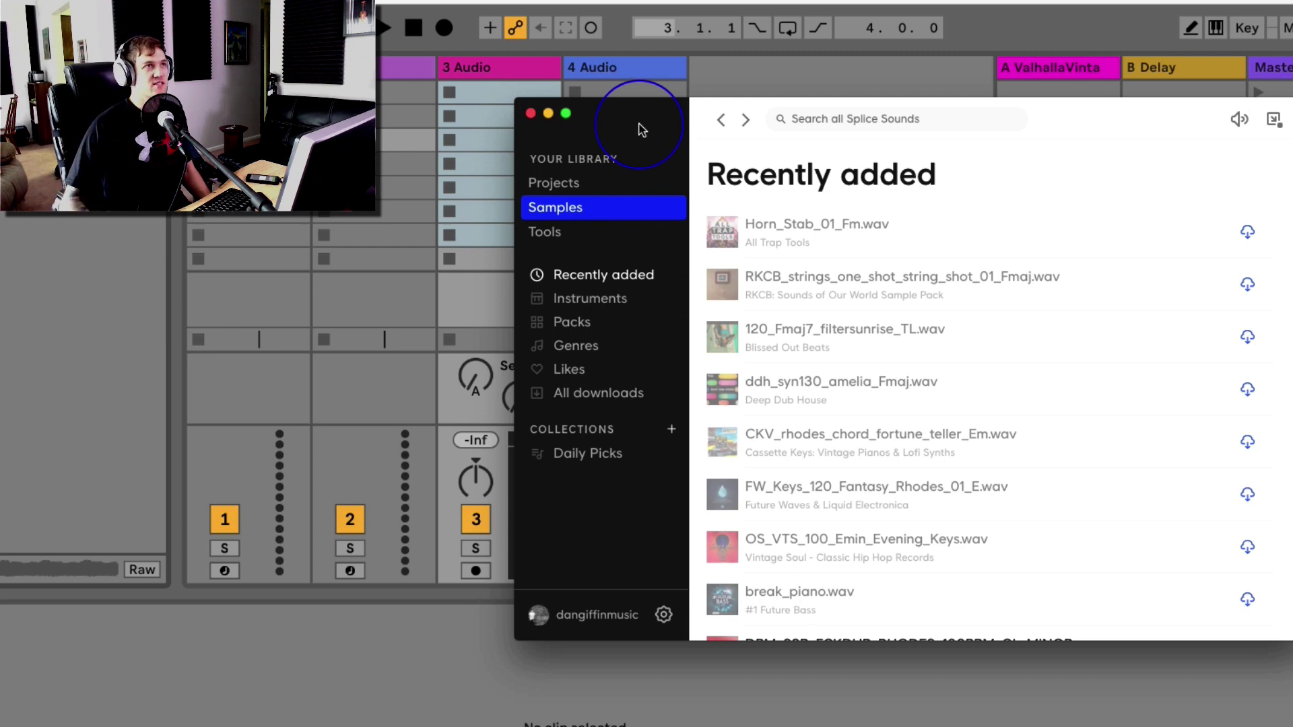
left_click_drag(606, 125, 545, 141)
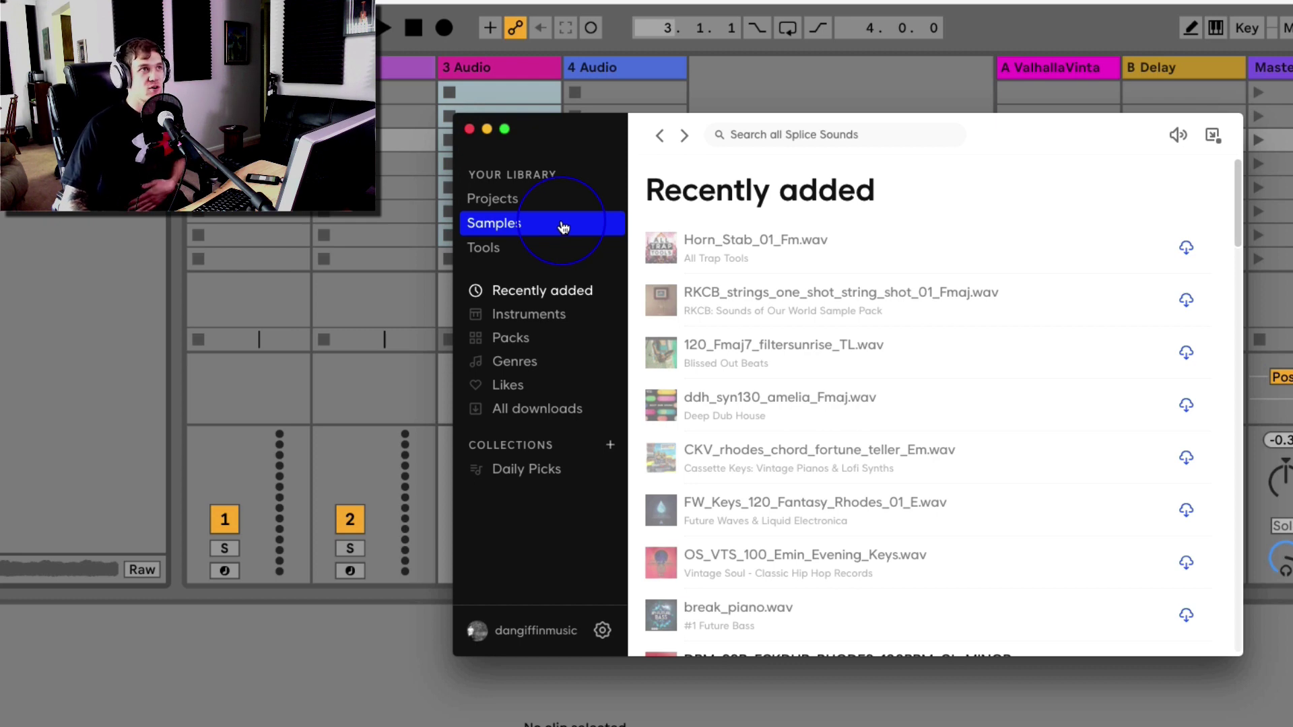
left_click(506, 200)
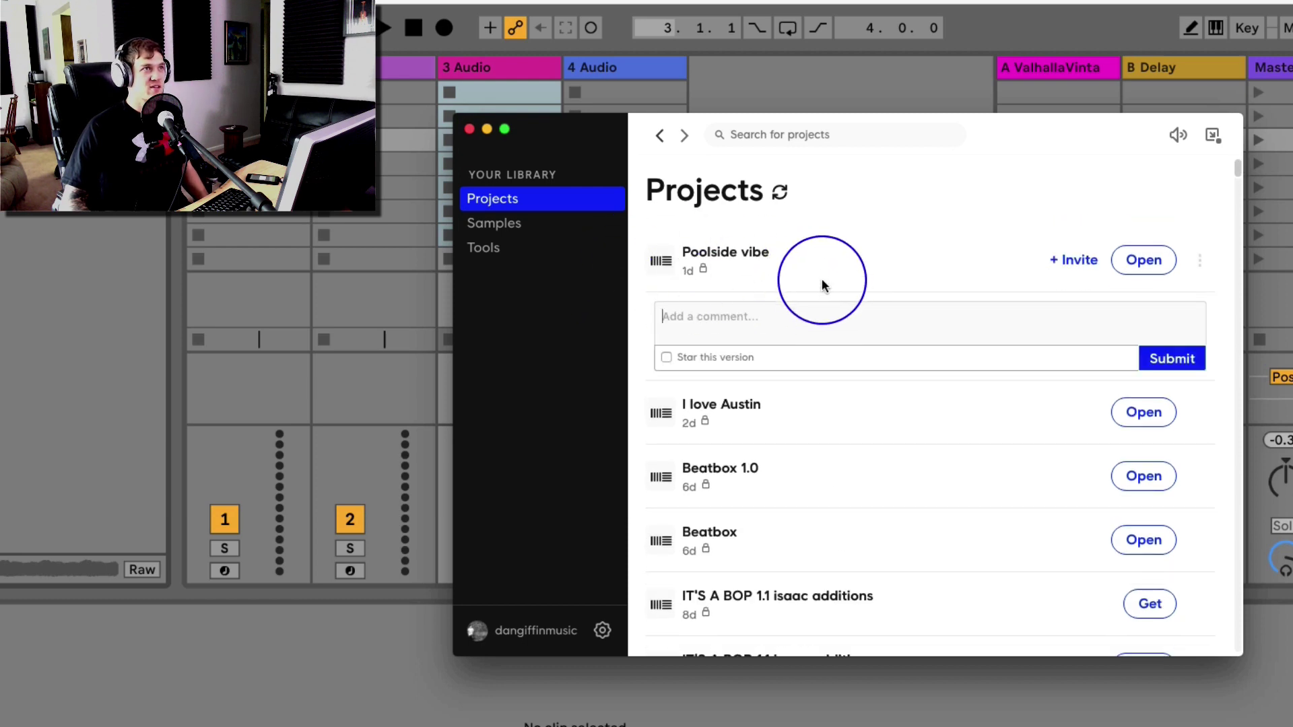
left_click(504, 225)
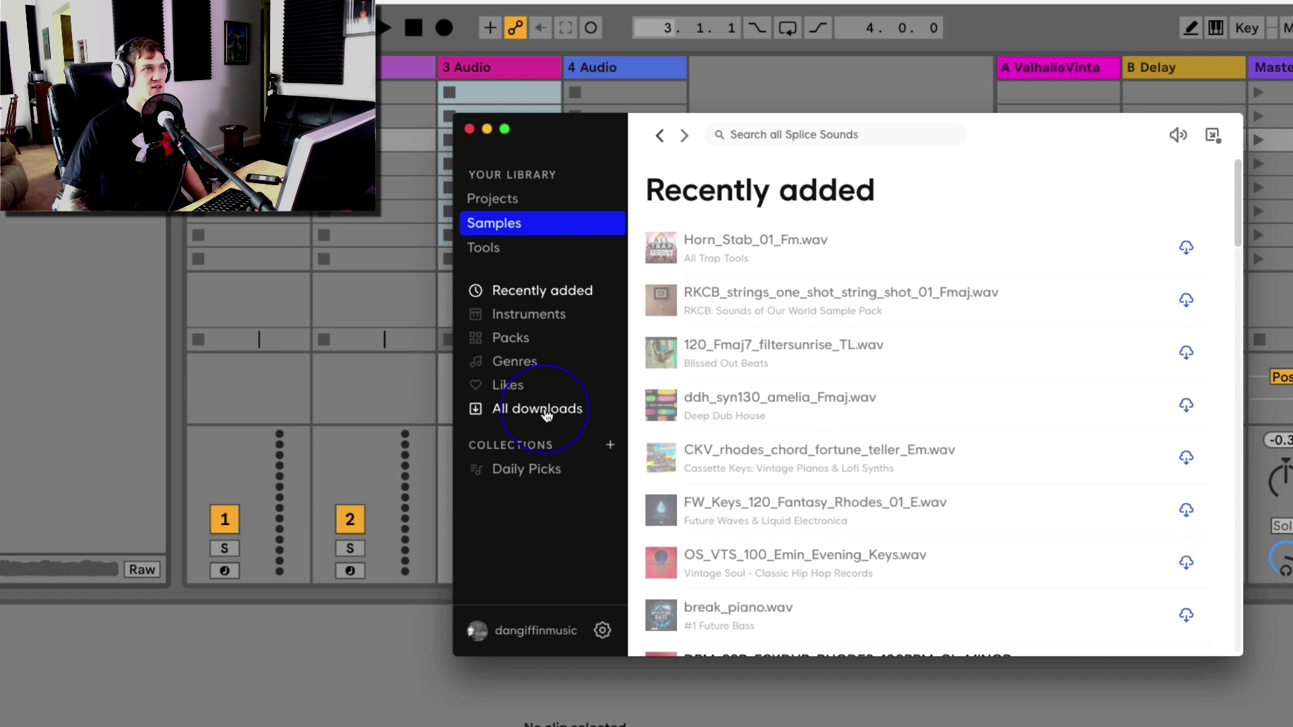
Browse the Drums instrument category and show only loops.
left_click(521, 322)
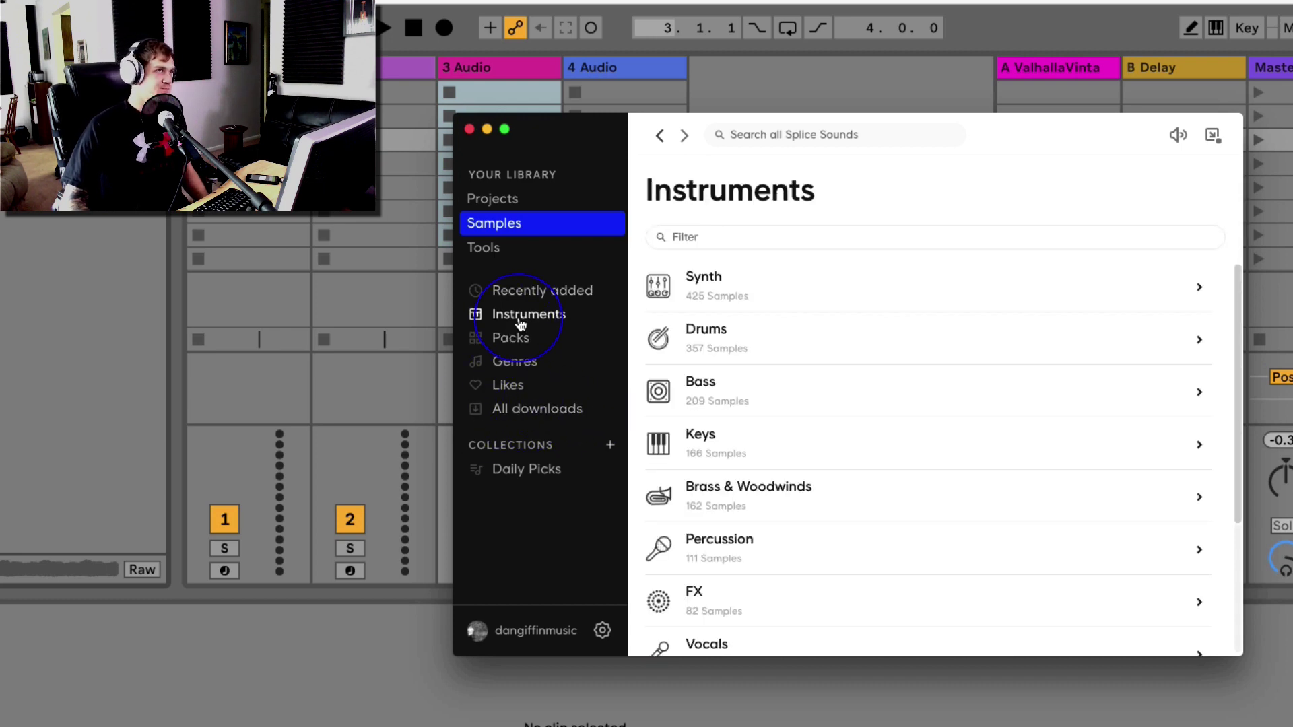
left_click(743, 347)
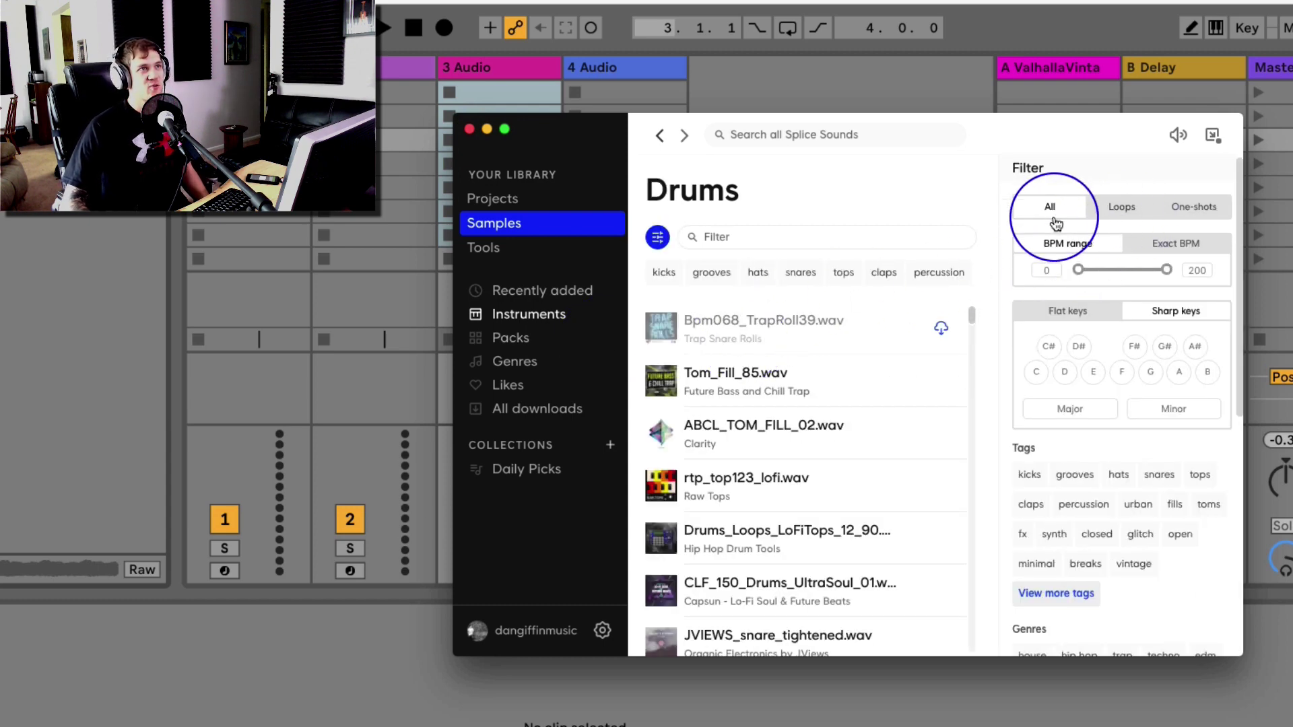
left_click(1125, 211)
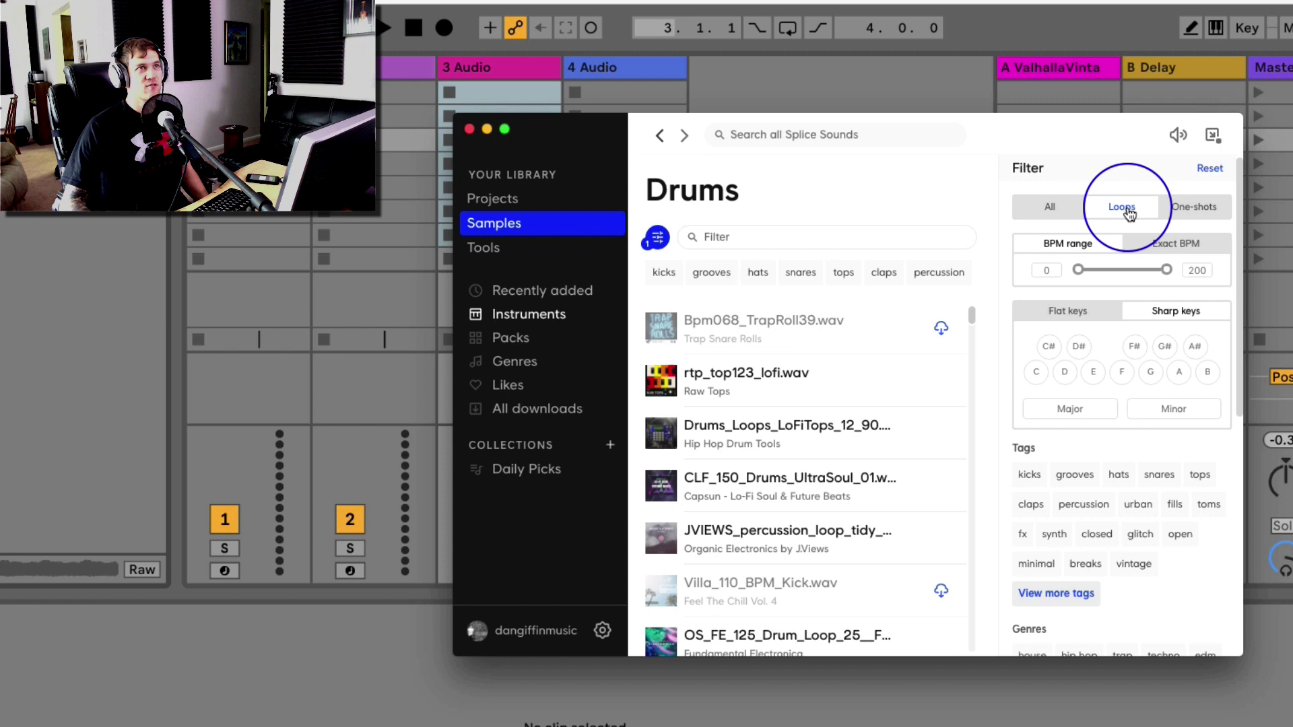
left_click(1205, 214)
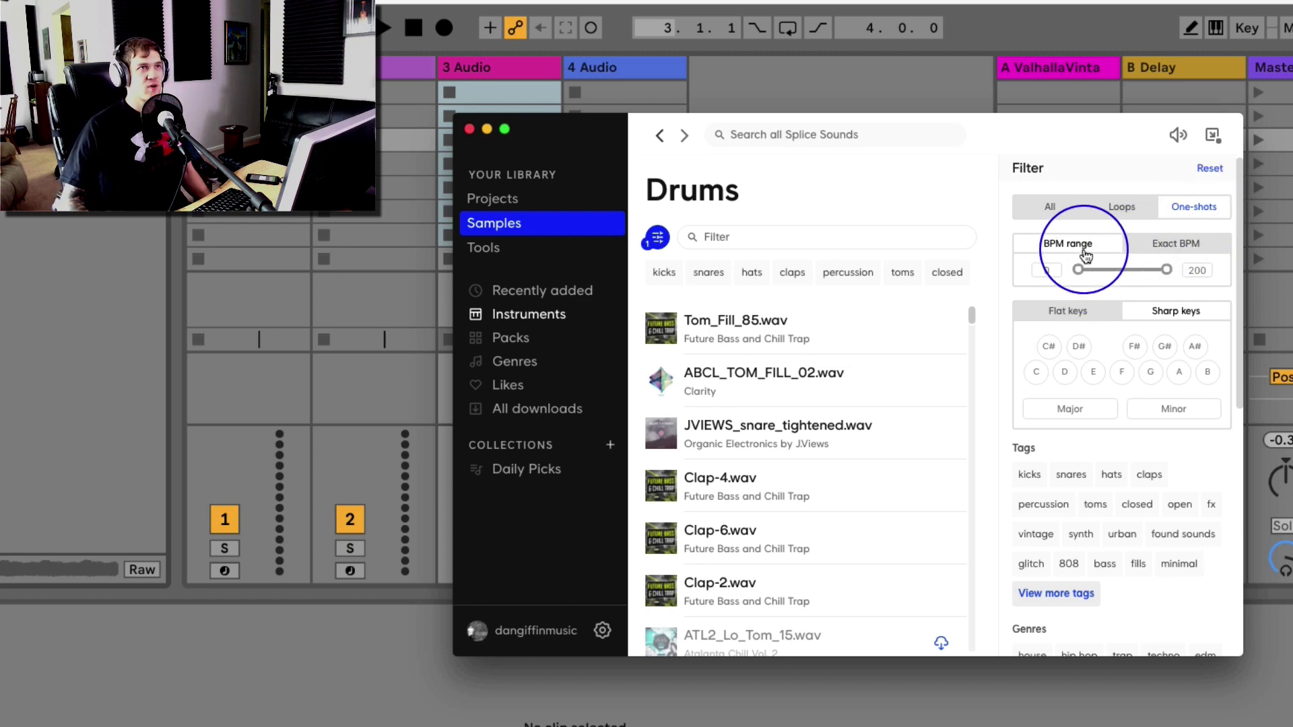
left_click(1122, 206)
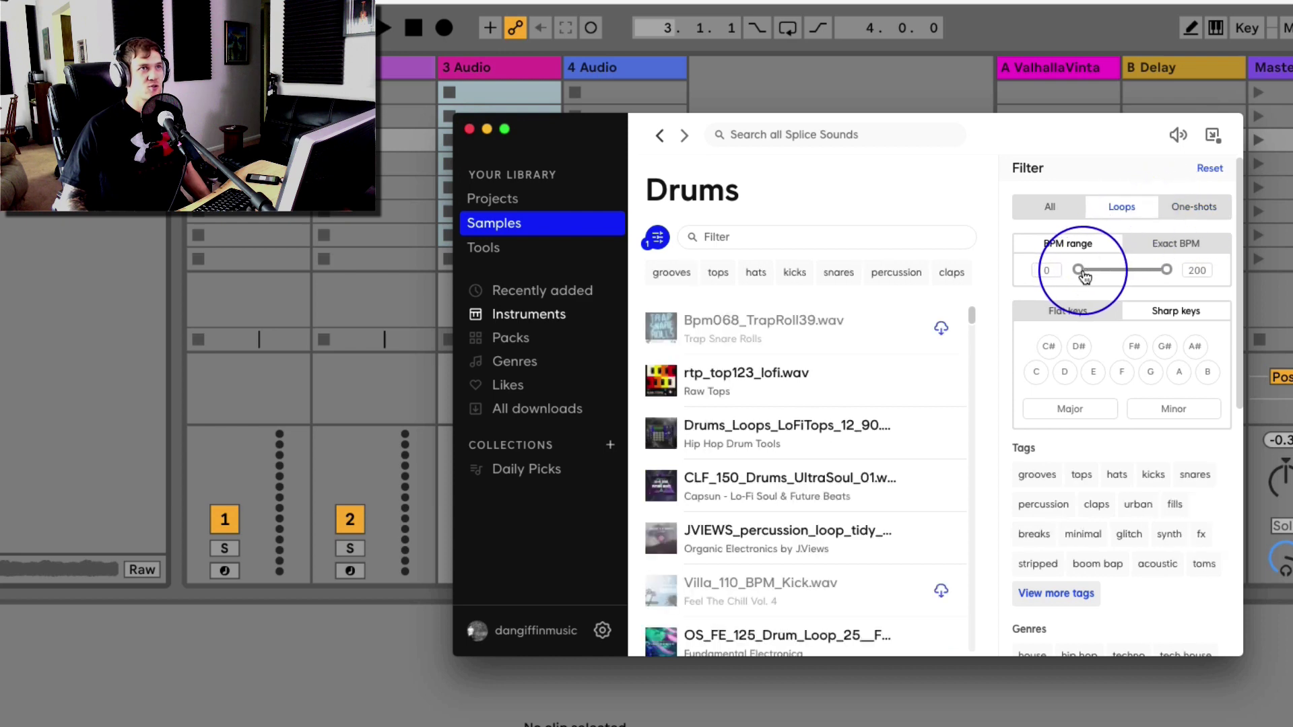
Narrow the tempo range to 83–101 BPM and apply the filter.
left_click_drag(1082, 271, 1130, 268)
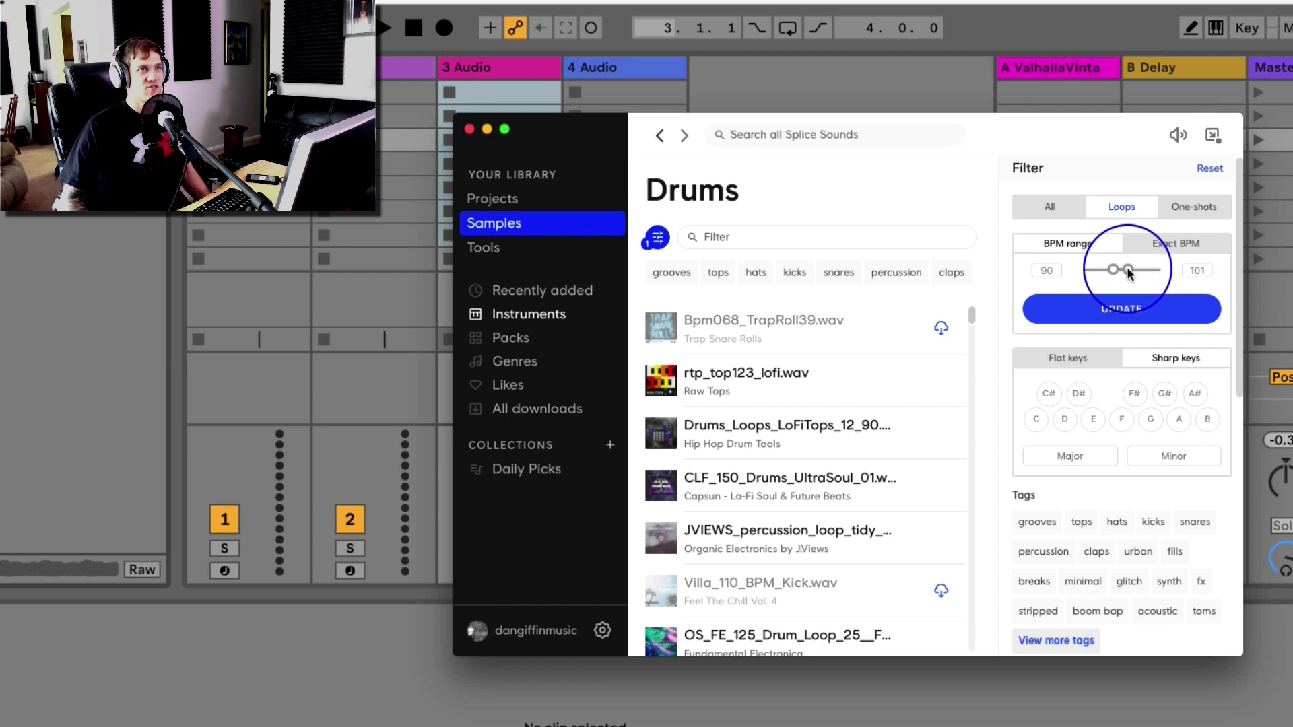
left_click_drag(1112, 269, 1106, 266)
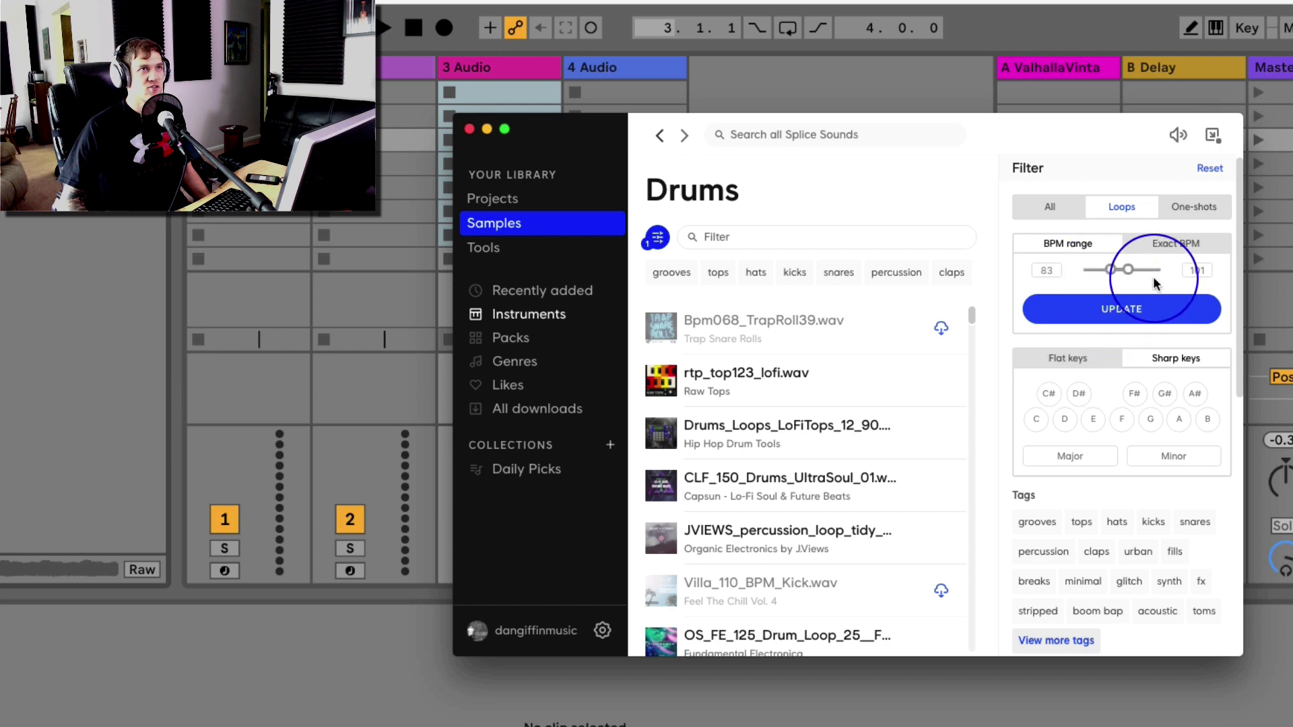
left_click(1113, 309)
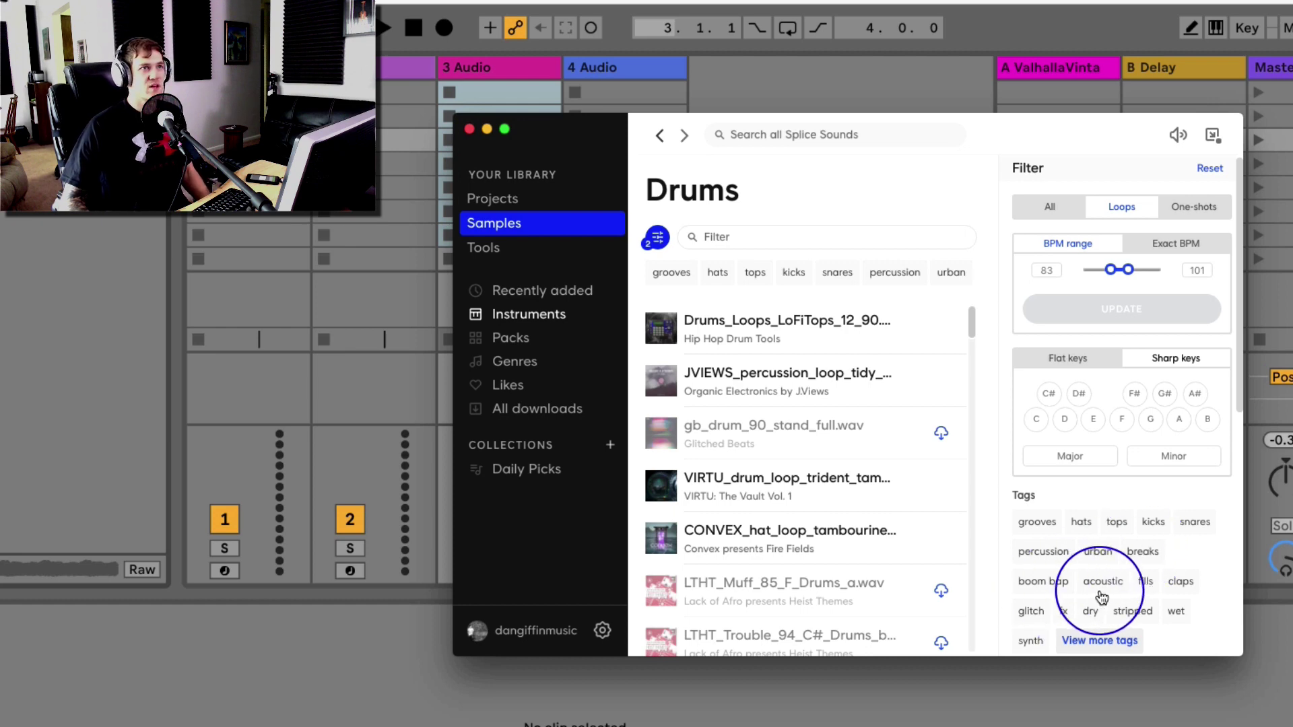
Preview the JVIEWS, gb_drum_90_stand_full and VIRTU loops, then scroll down to the IQ_HIP_Hip_Hop_Beats loops.
scroll(1132, 460, "down", 7)
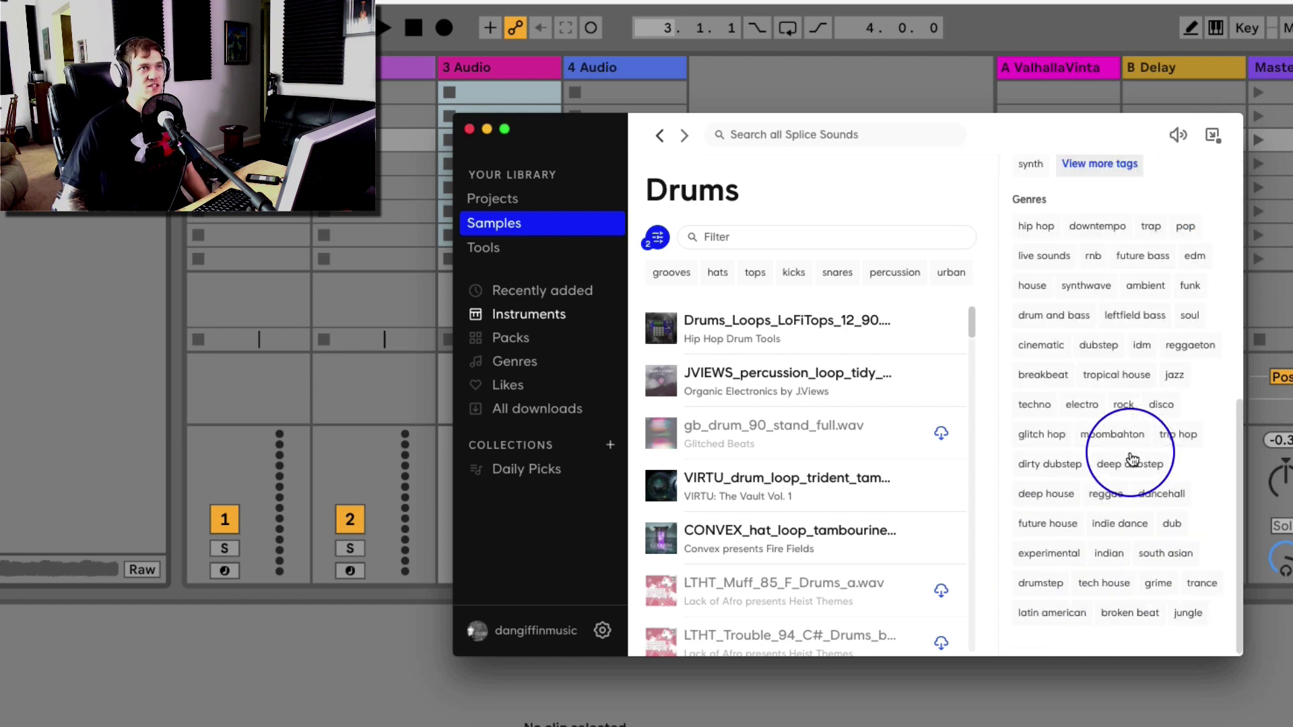
scroll(1132, 460, "up", 7)
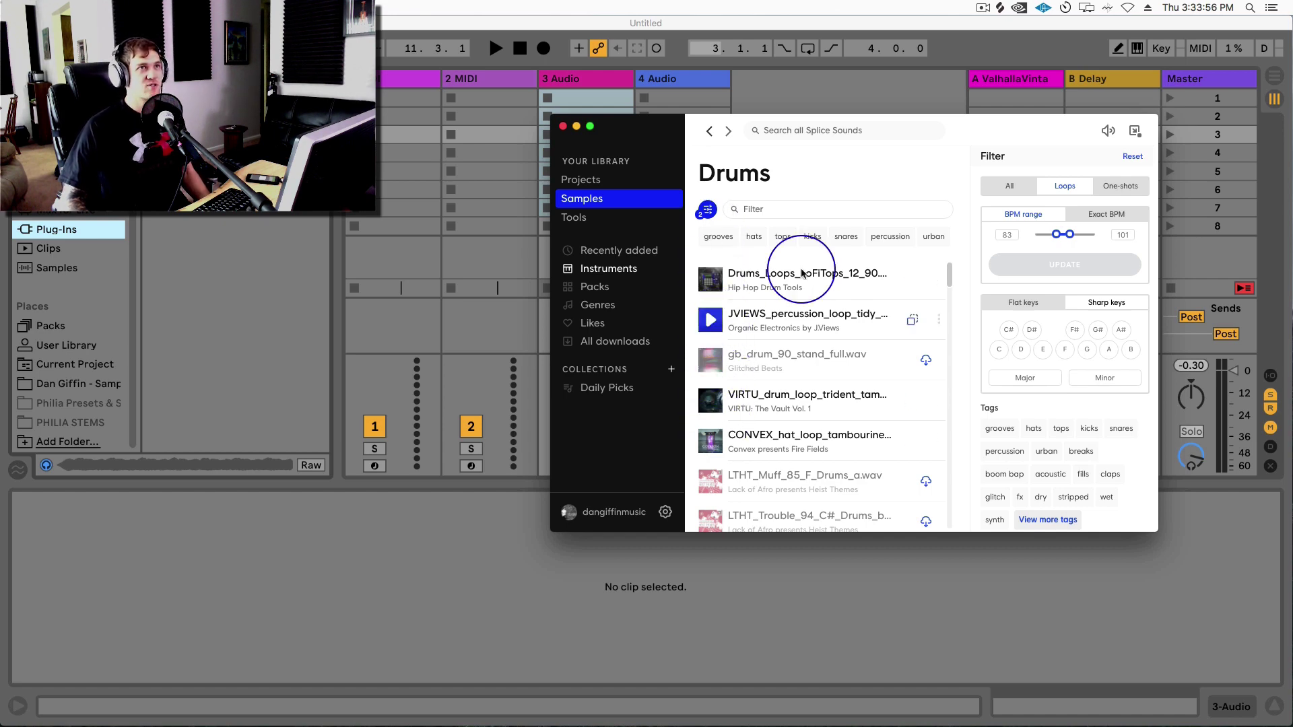
left_click(712, 320)
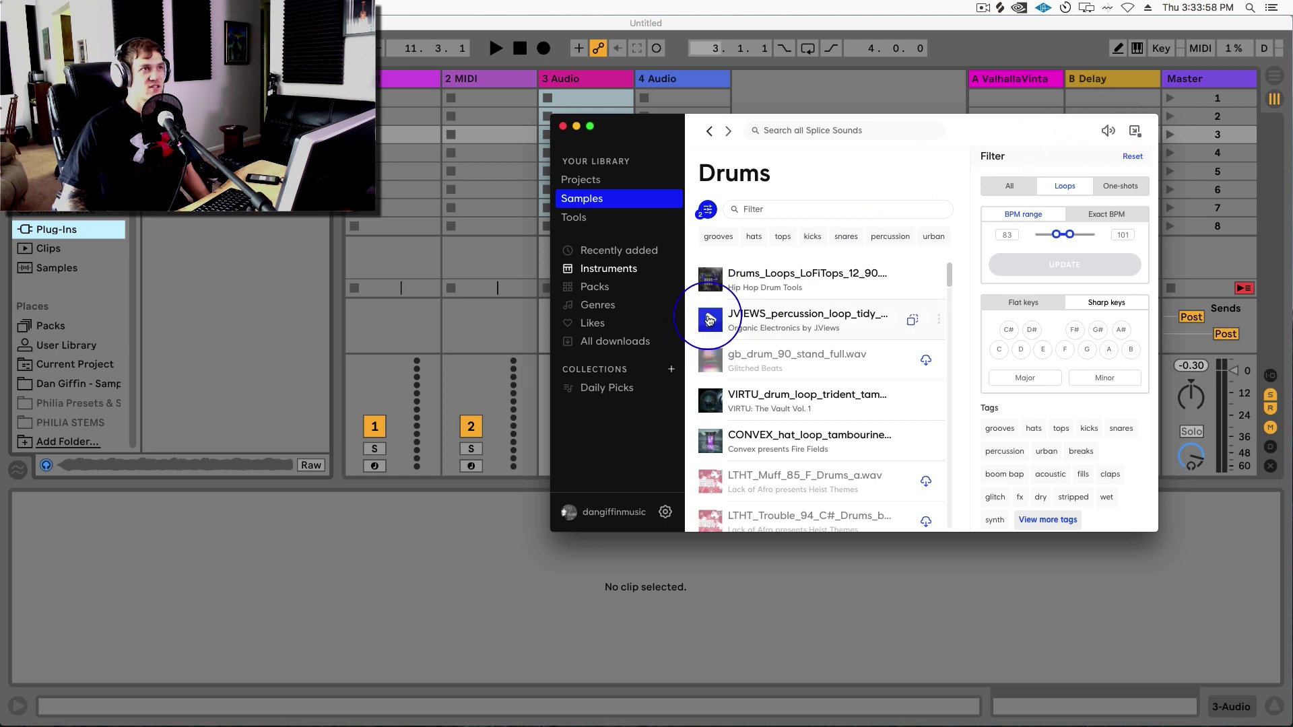
left_click(709, 360)
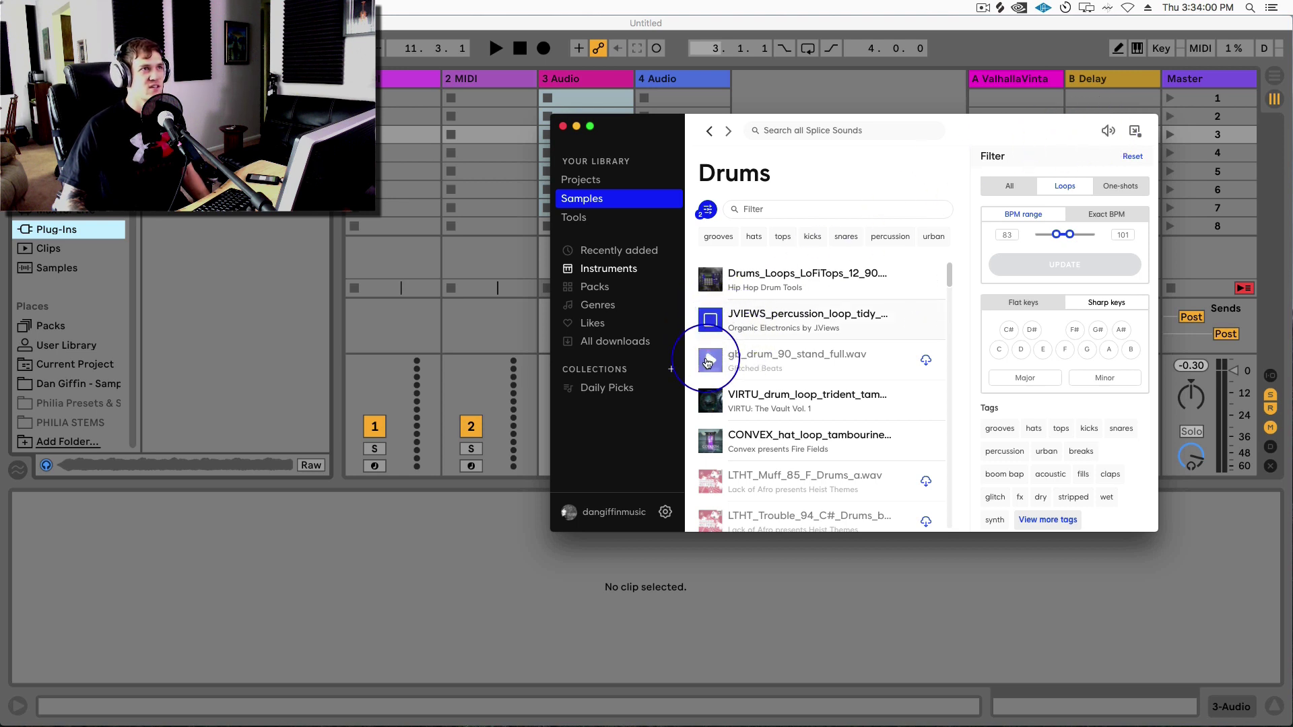
left_click(712, 402)
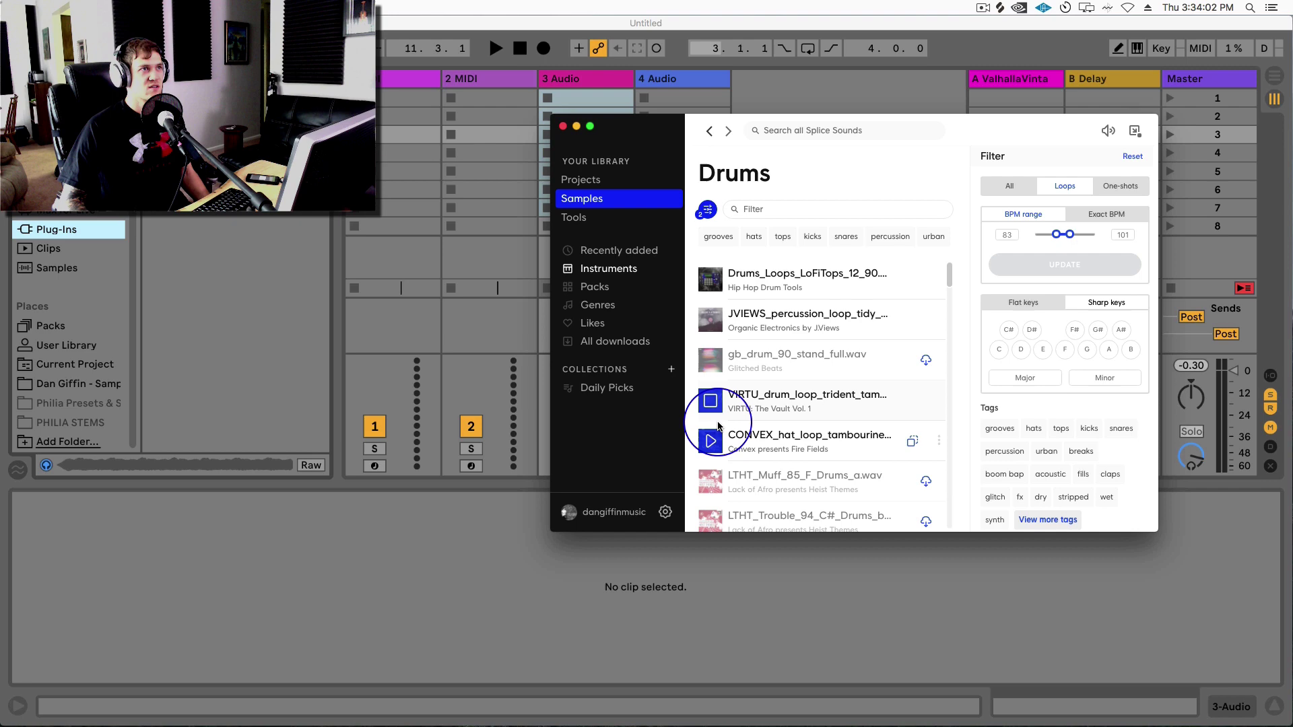
scroll(710, 404, "down", 2)
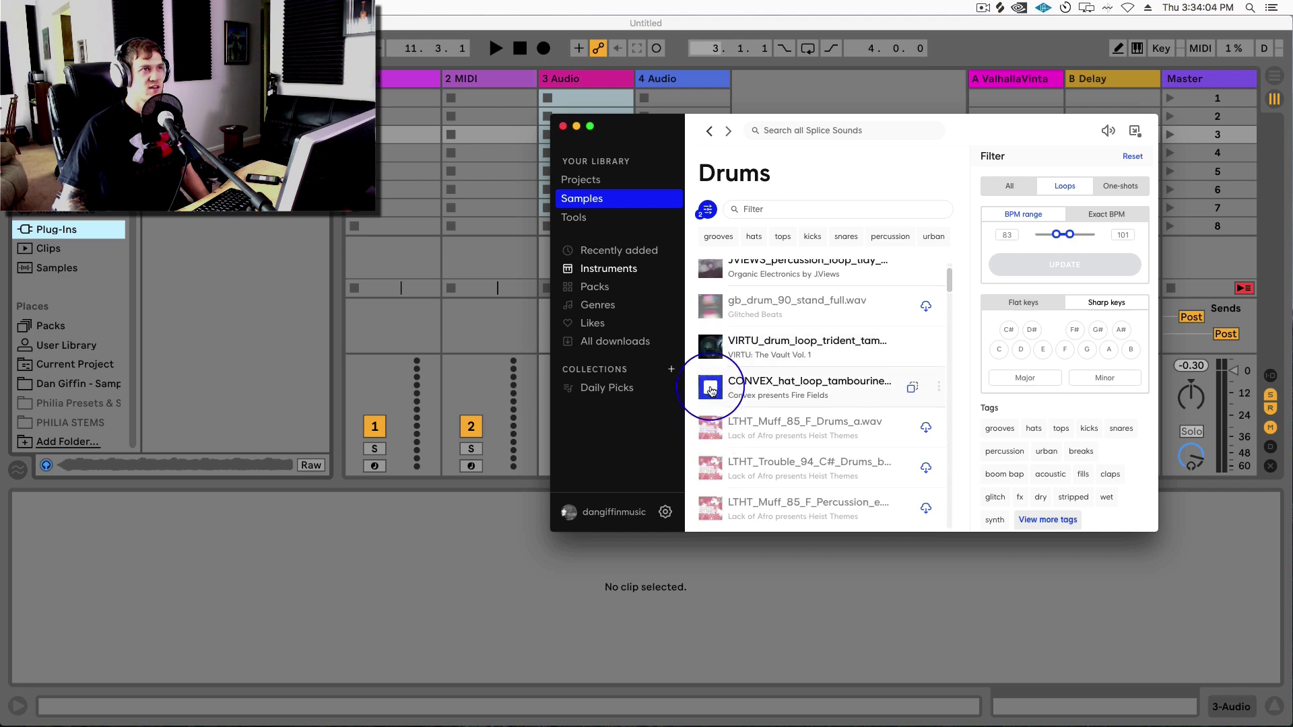
scroll(714, 445, "down", 2)
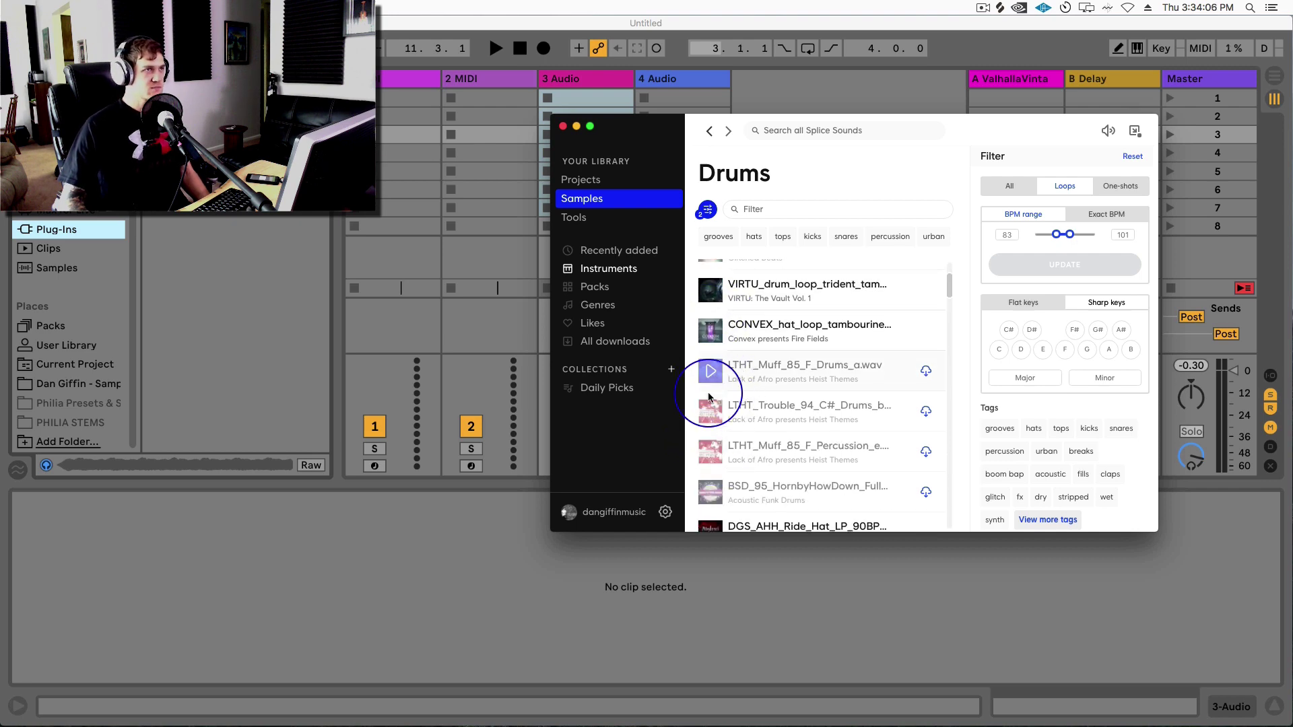
scroll(711, 456, "down", 1)
scroll(712, 455, "down", 6)
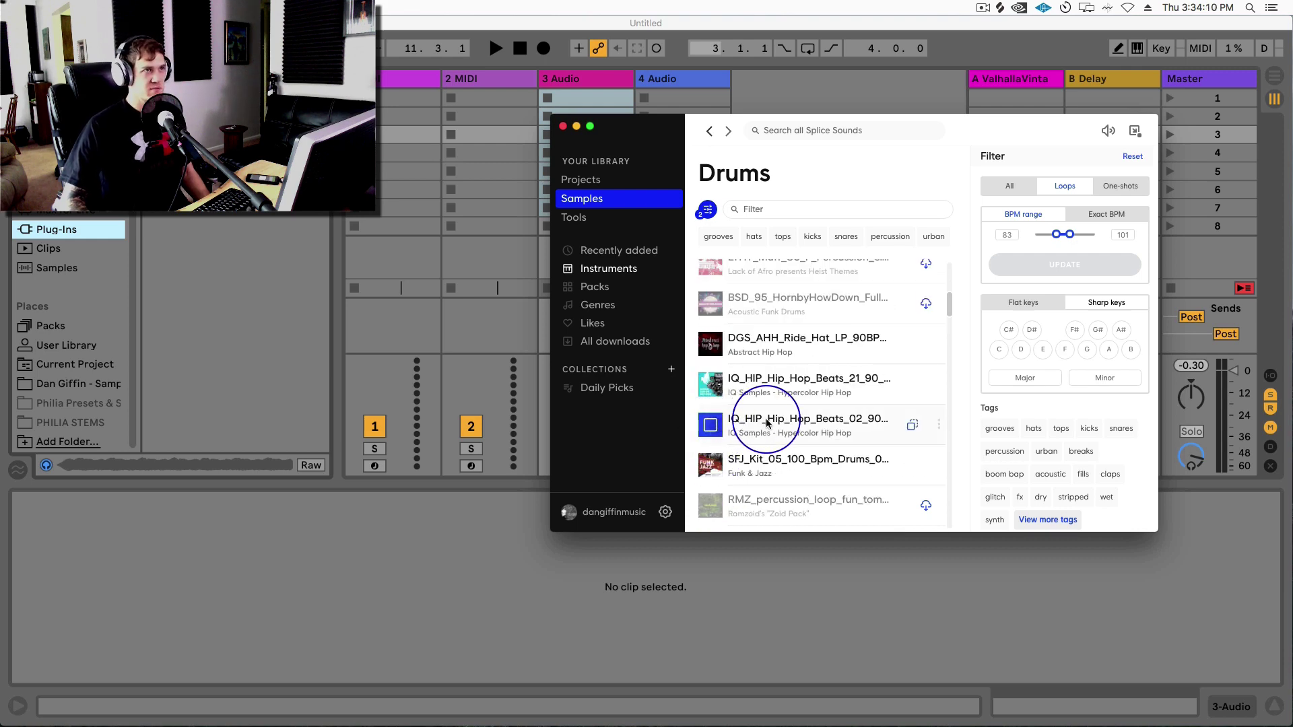
Drop the IQ_HIP_Hip_Hop_Beats_02_90 loop into track 3's first clip slot and close Splice.
left_click_drag(771, 425, 569, 97)
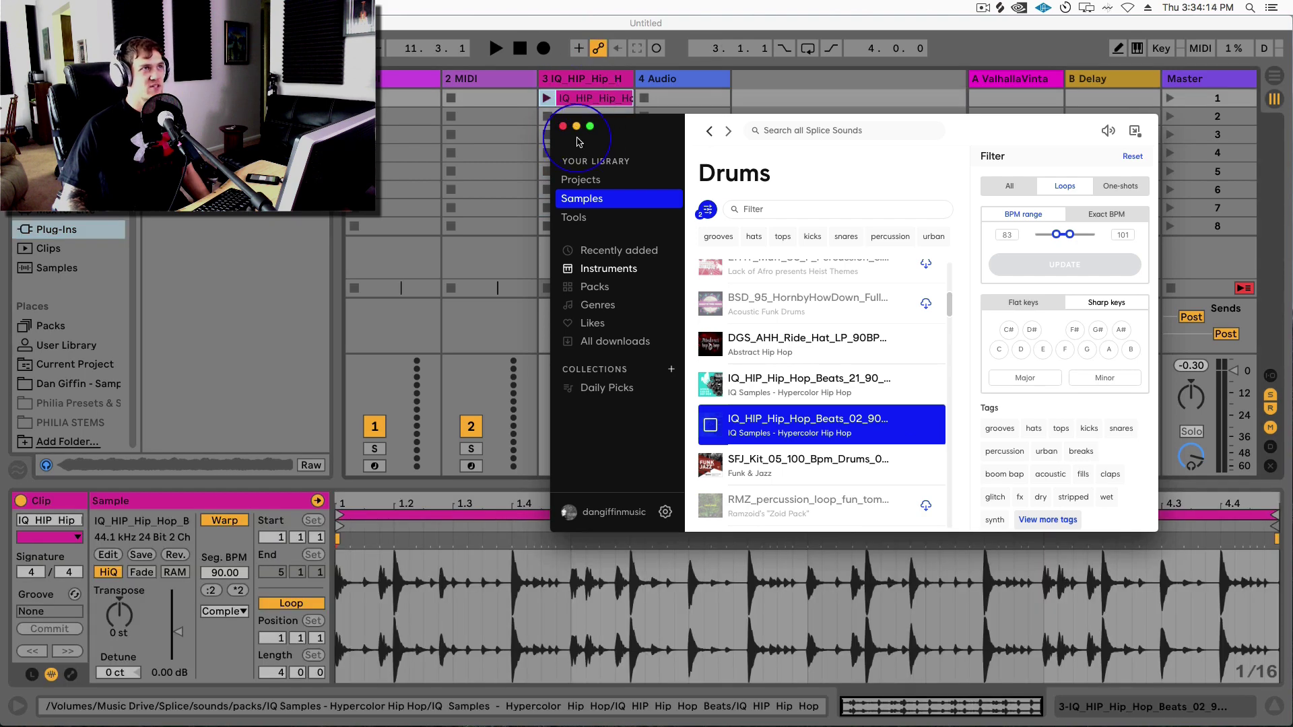
left_click_drag(600, 128, 694, 144)
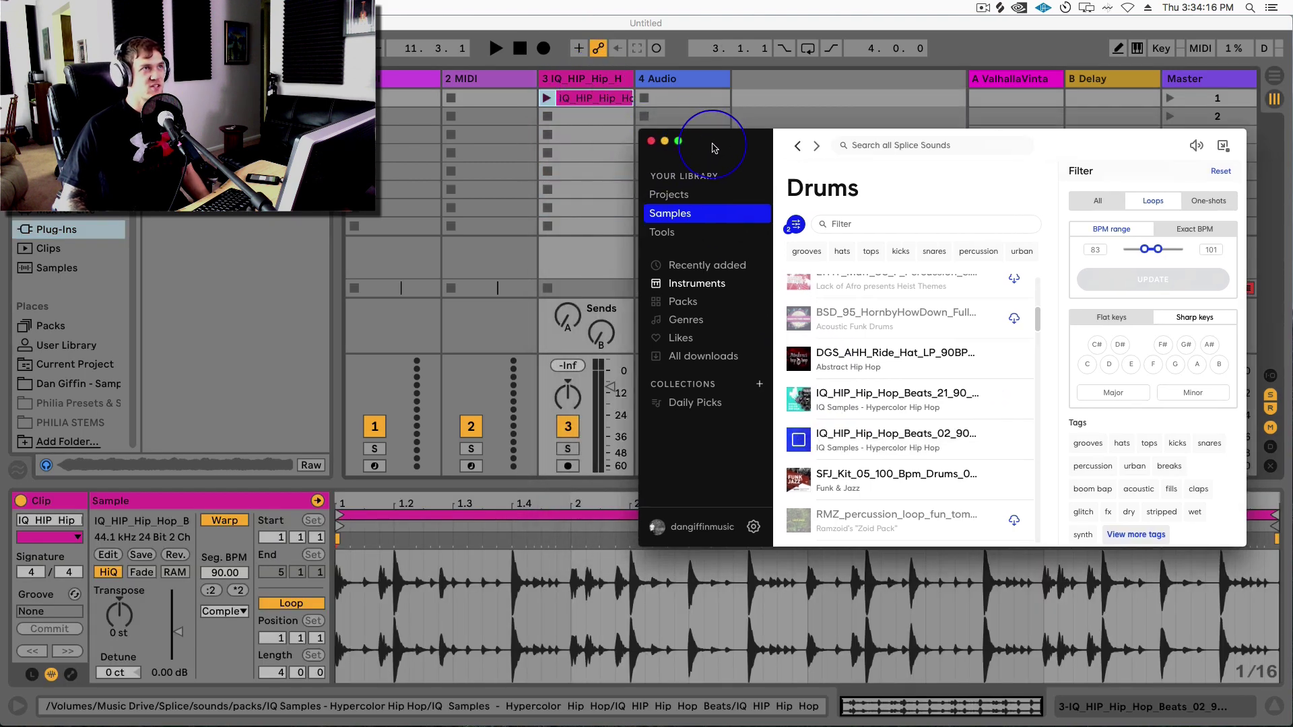
left_click(820, 400)
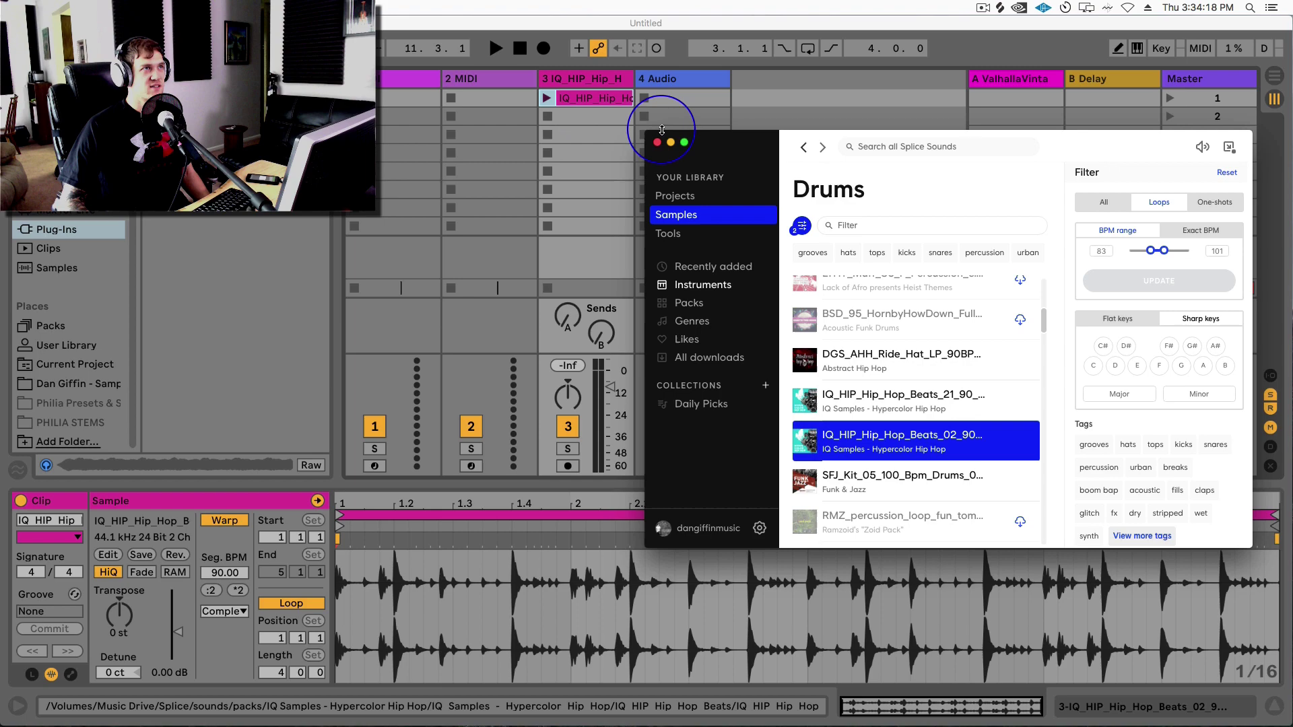
left_click(657, 141)
Launch the new drum clip and select it to show its waveform.
left_click(546, 98)
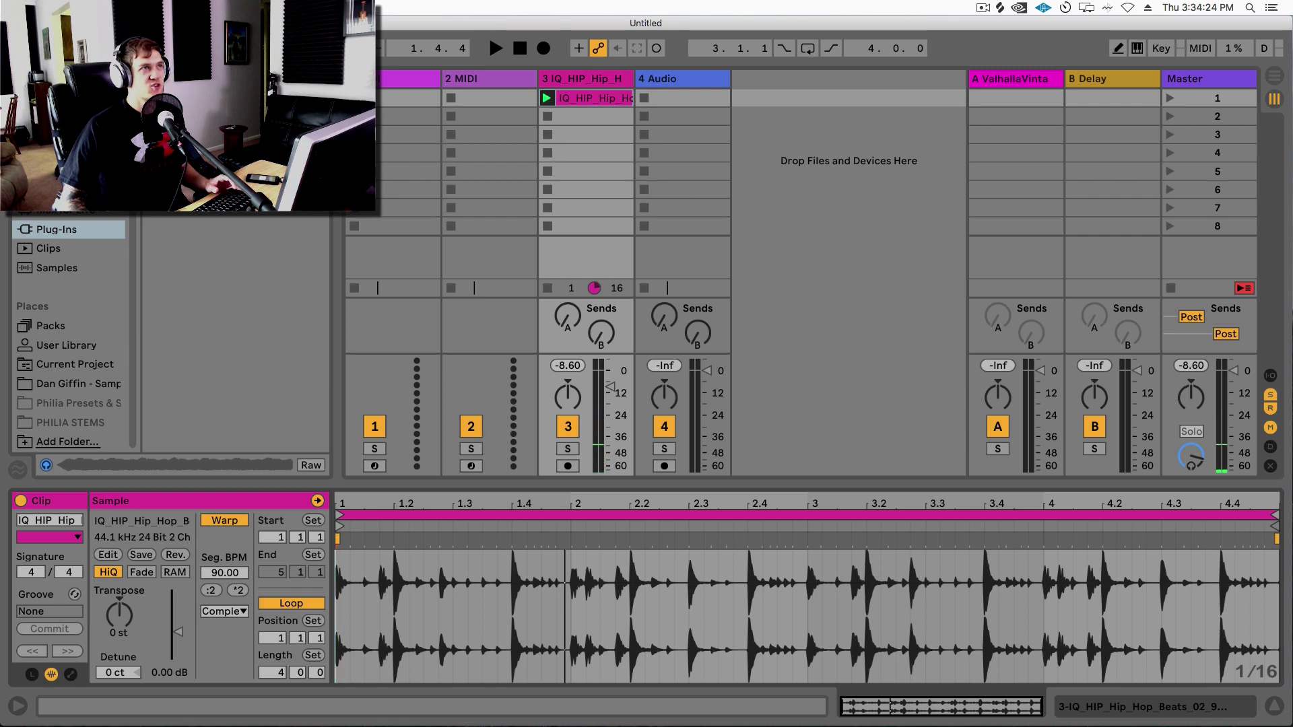
left_click(573, 101)
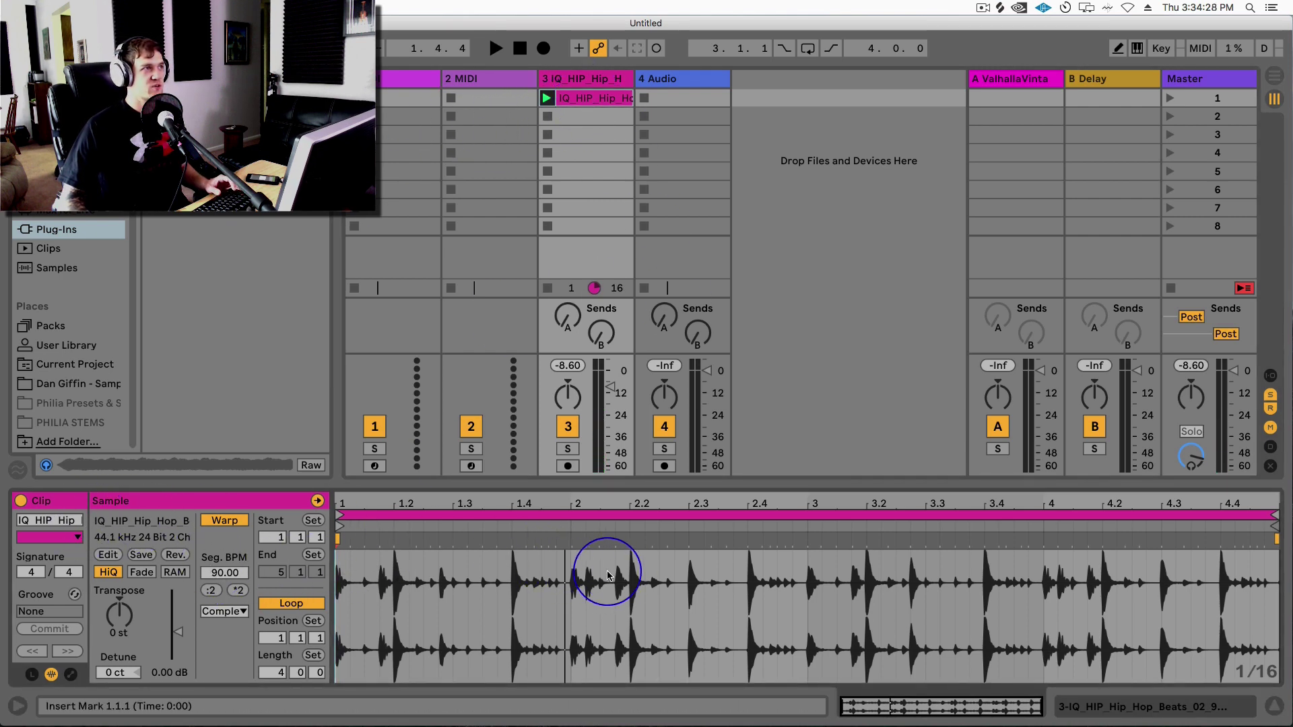
left_click(592, 134)
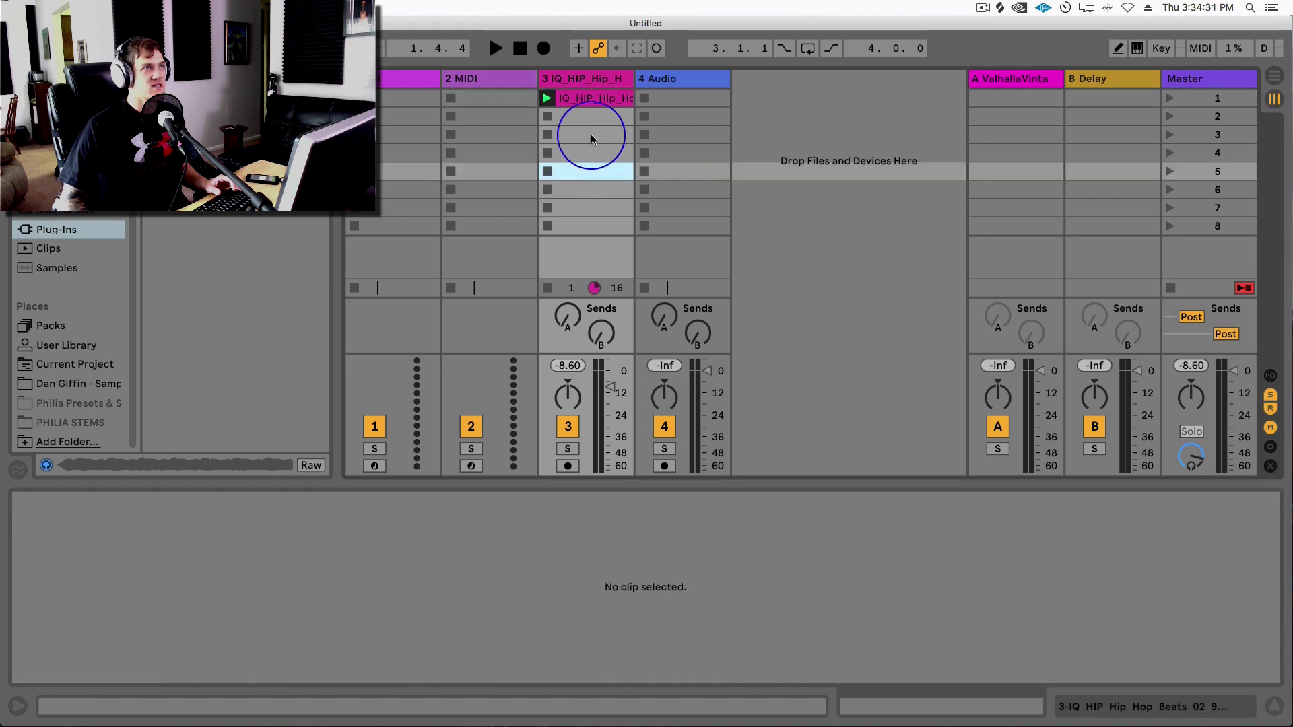
left_click(592, 101)
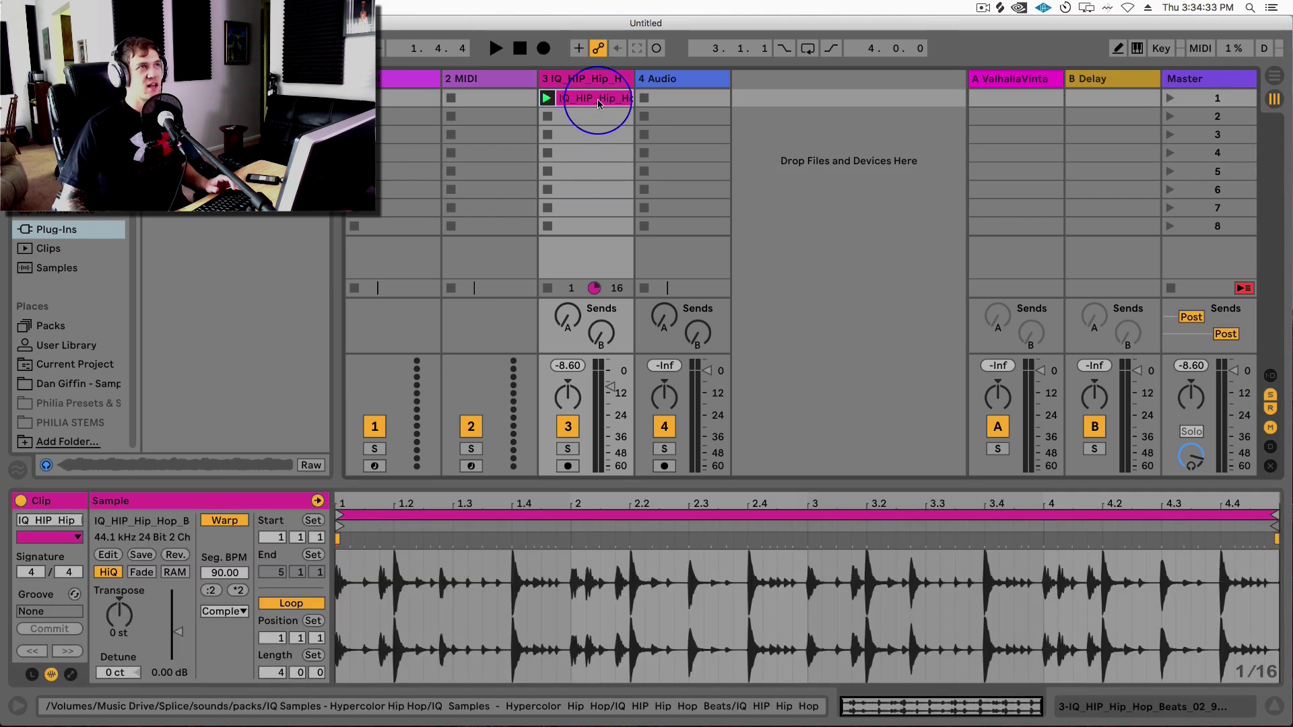
key("Down")
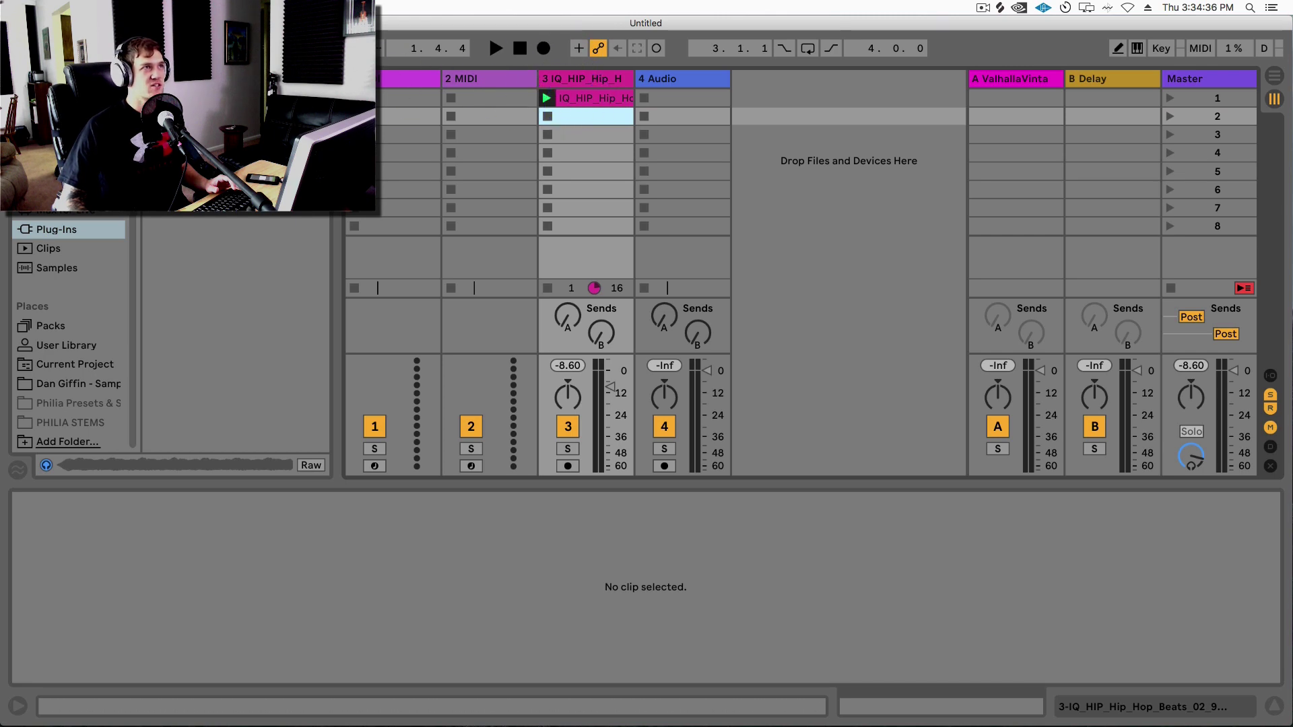
left_click(600, 105)
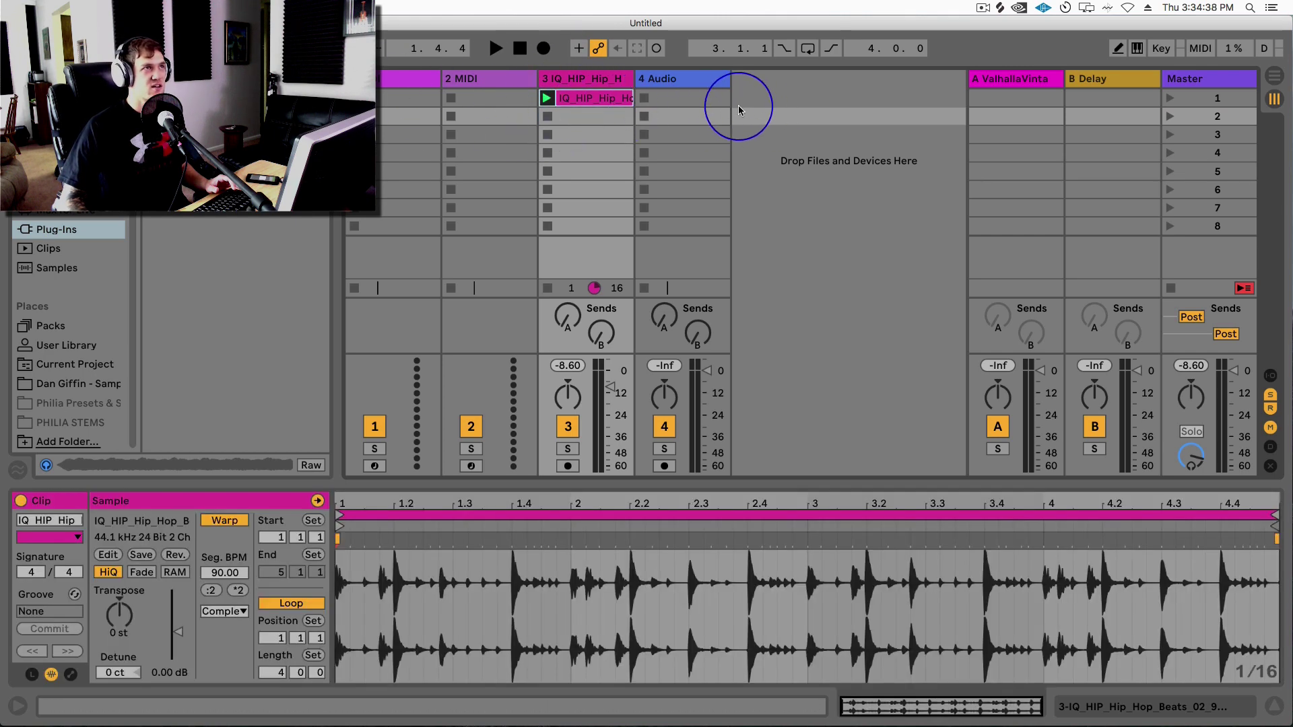
Filter Splice's Keys samples to C# minor with the rhodes tag and preview the top two results.
left_click(1037, 6)
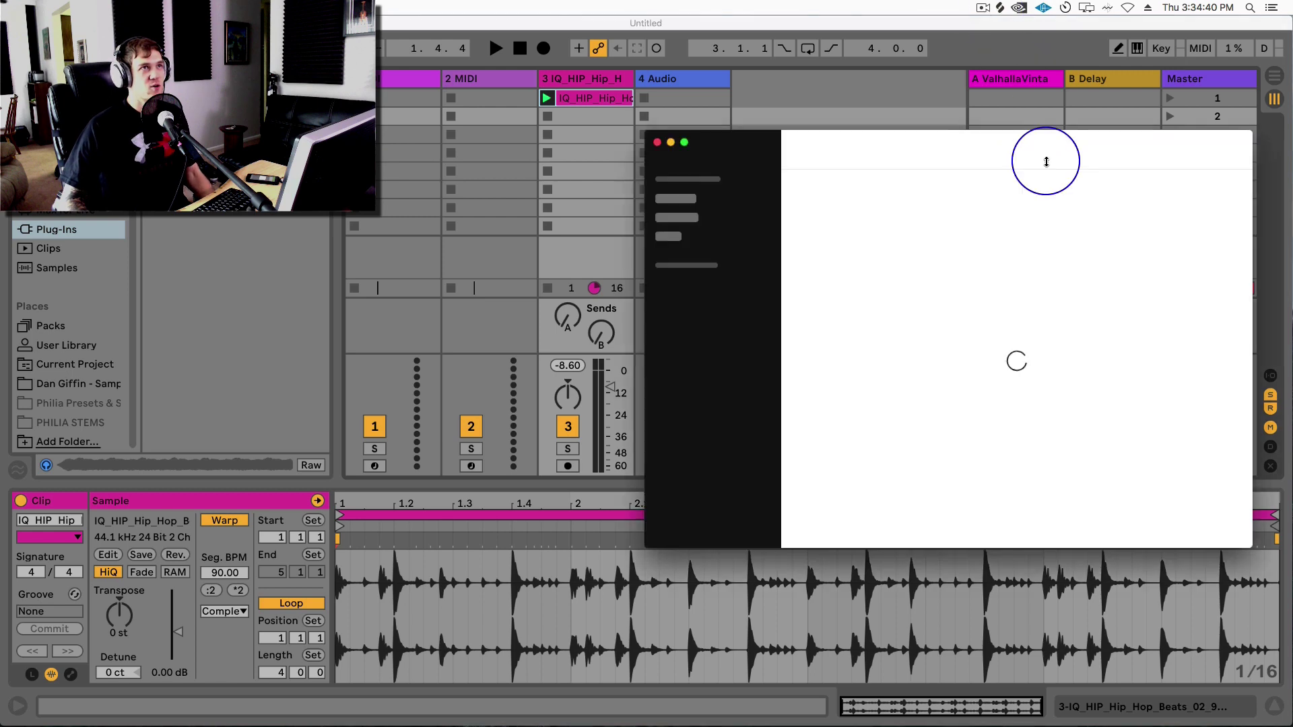
left_click(674, 266)
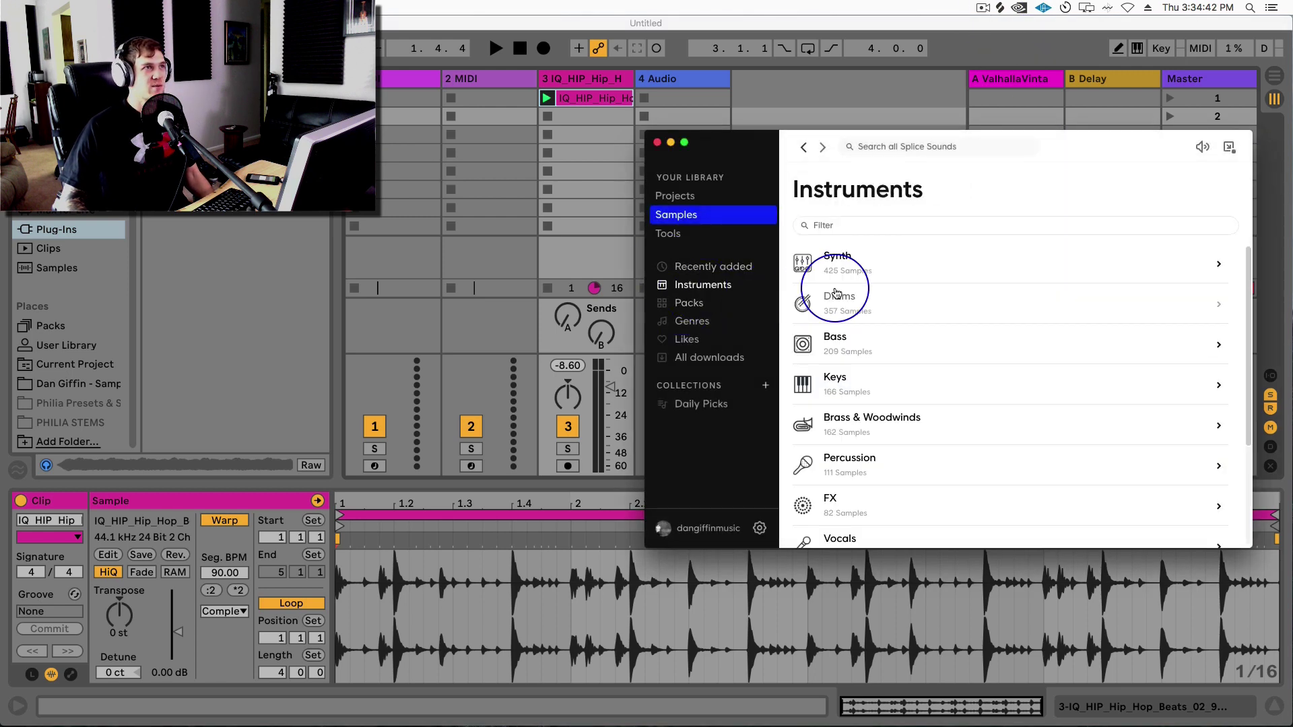
left_click(855, 385)
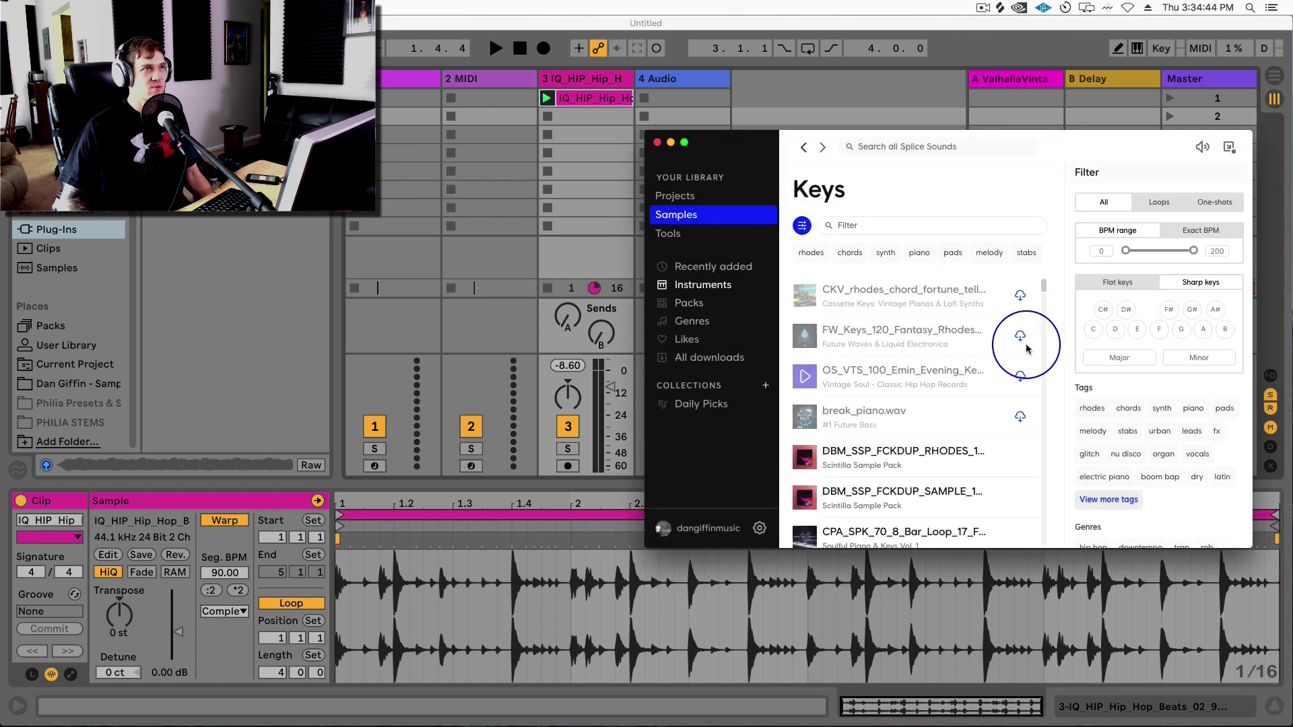
left_click(1102, 309)
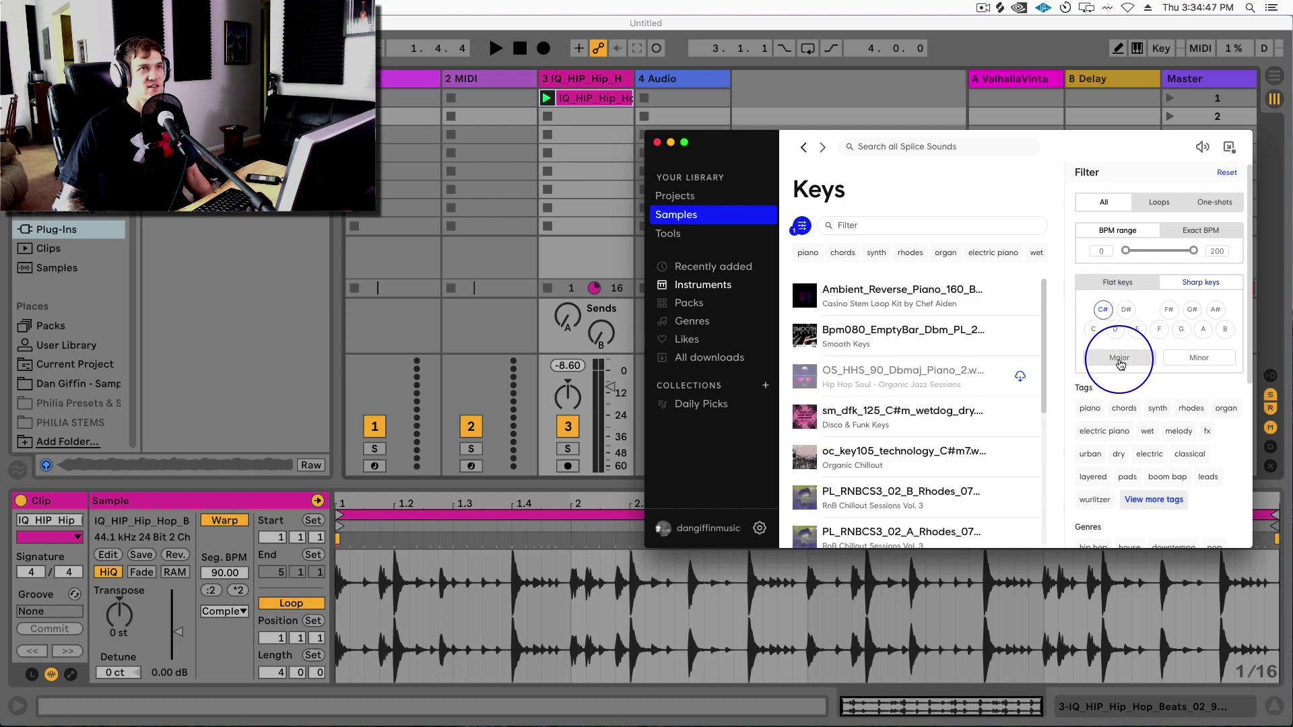
left_click(1185, 358)
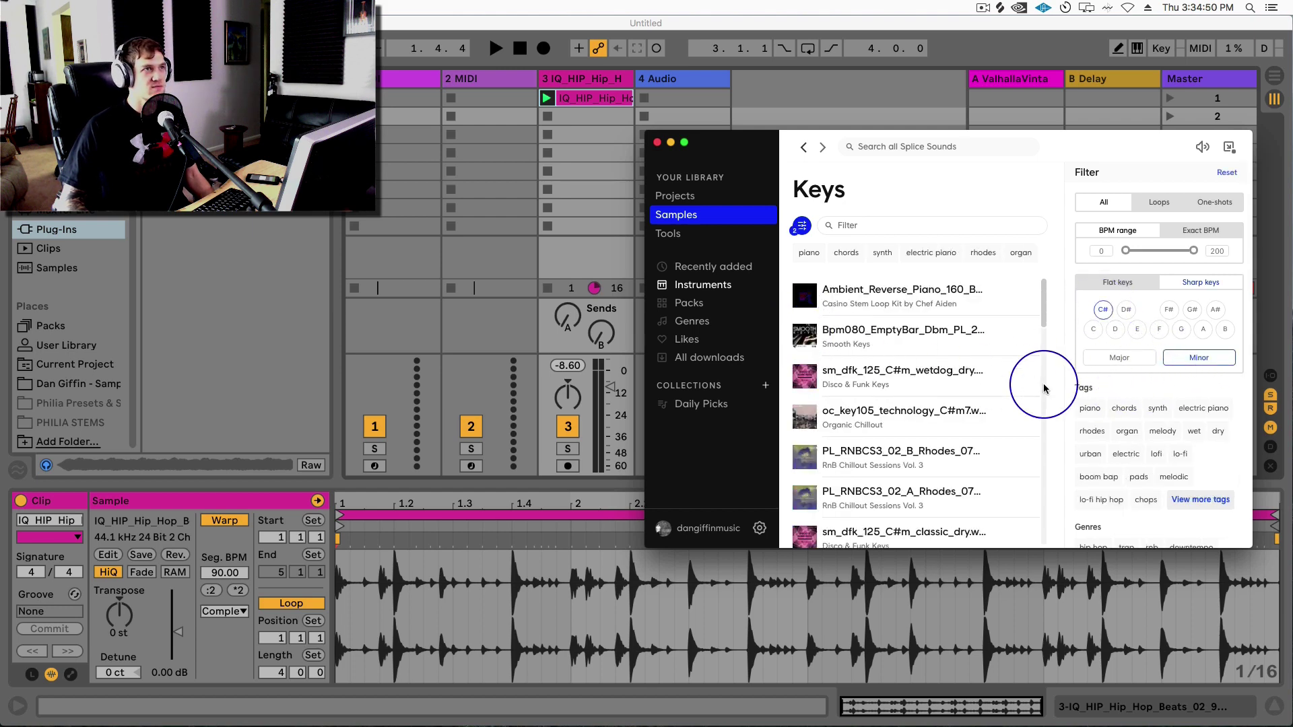
left_click(1093, 434)
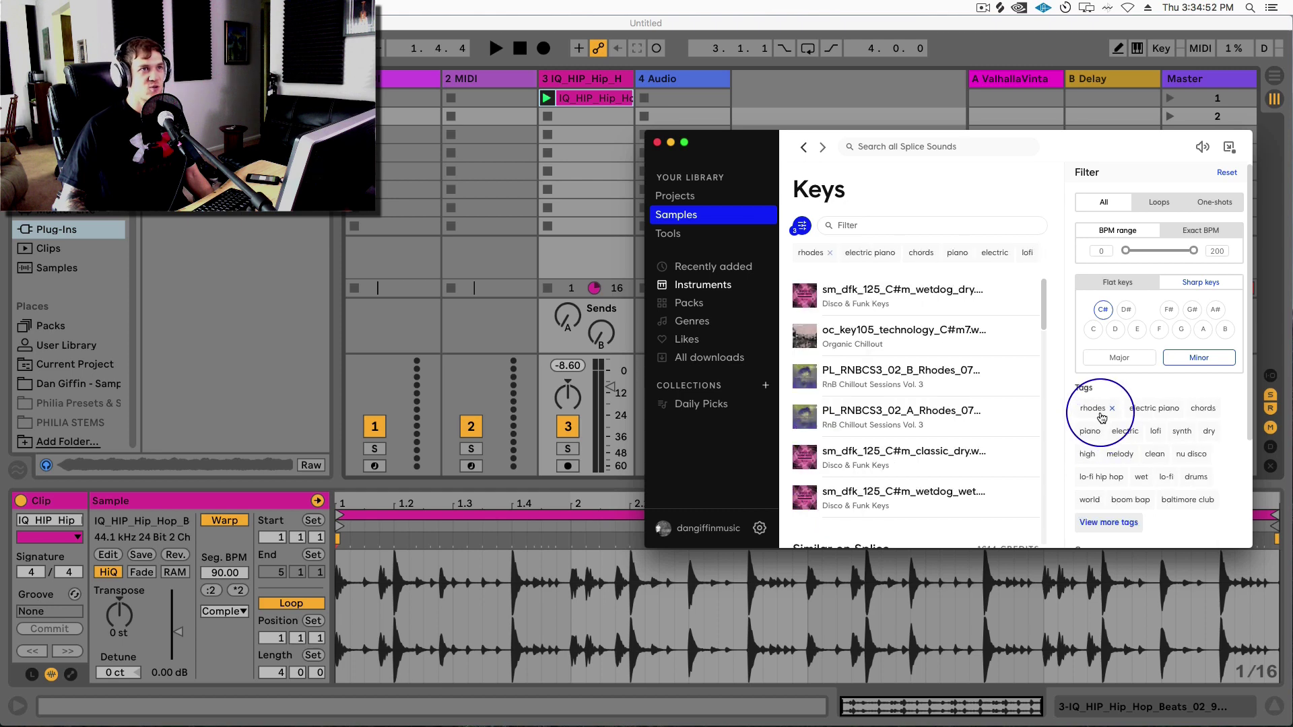
left_click(803, 297)
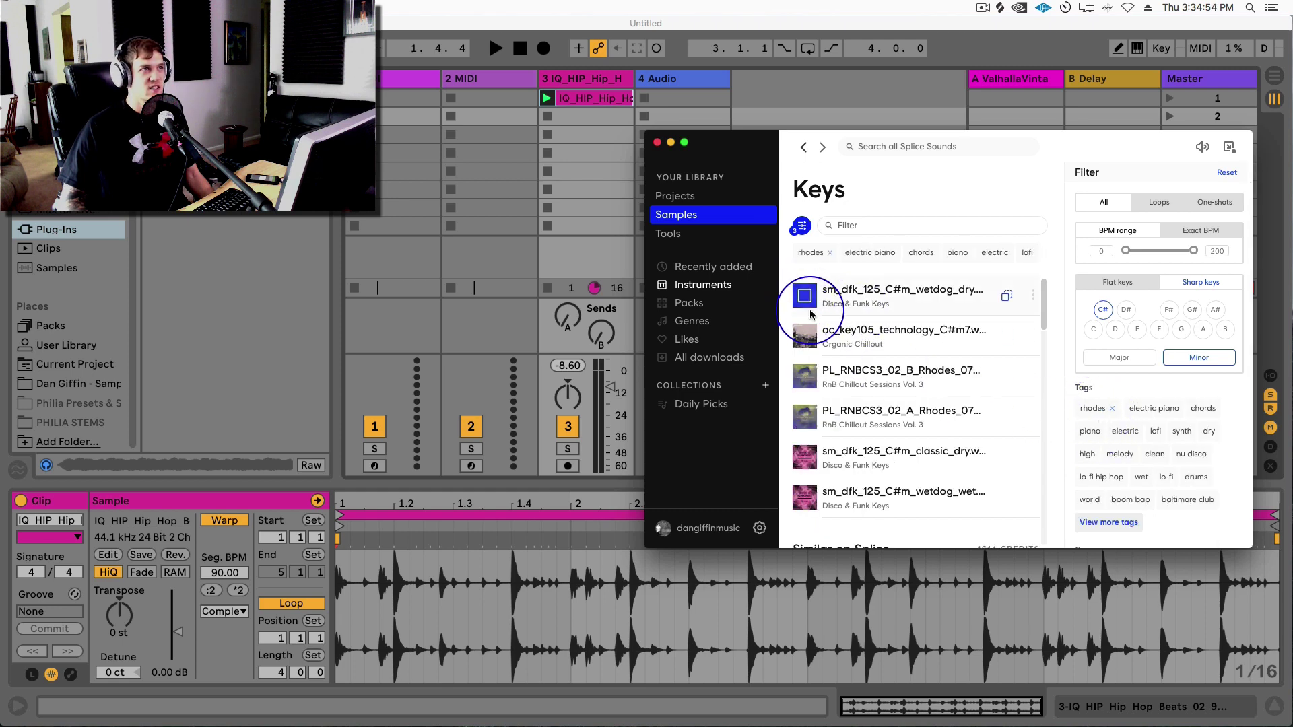
left_click(804, 335)
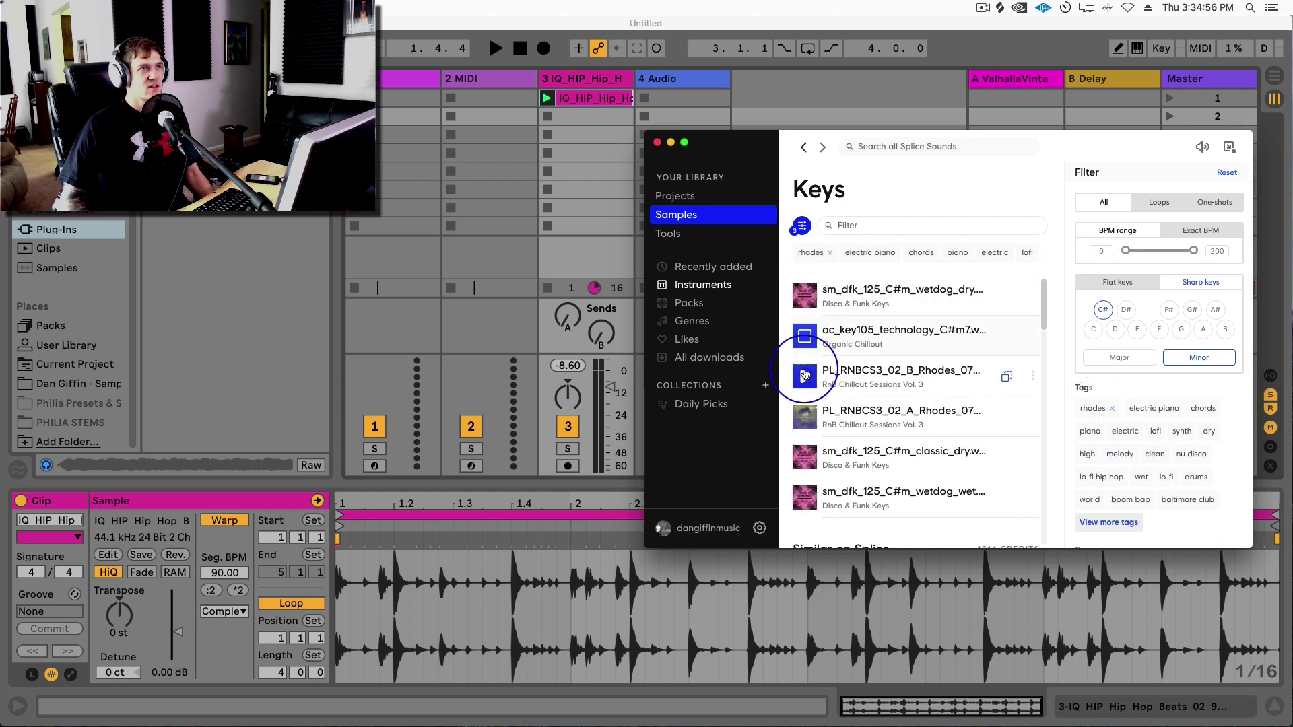
Add the oc_key105 loop as a track 4 clip, play it, lower its fader to -7.66 dB, then stop.
left_click_drag(895, 330, 680, 99)
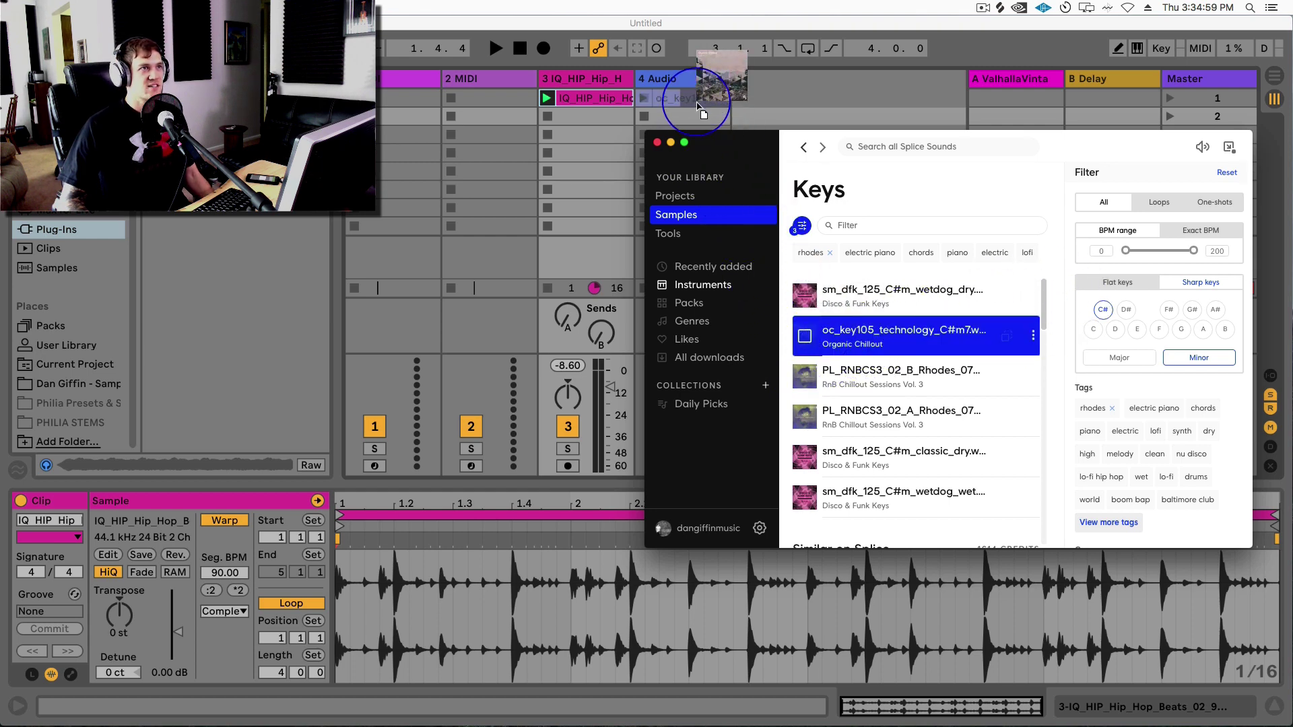
left_click(658, 142)
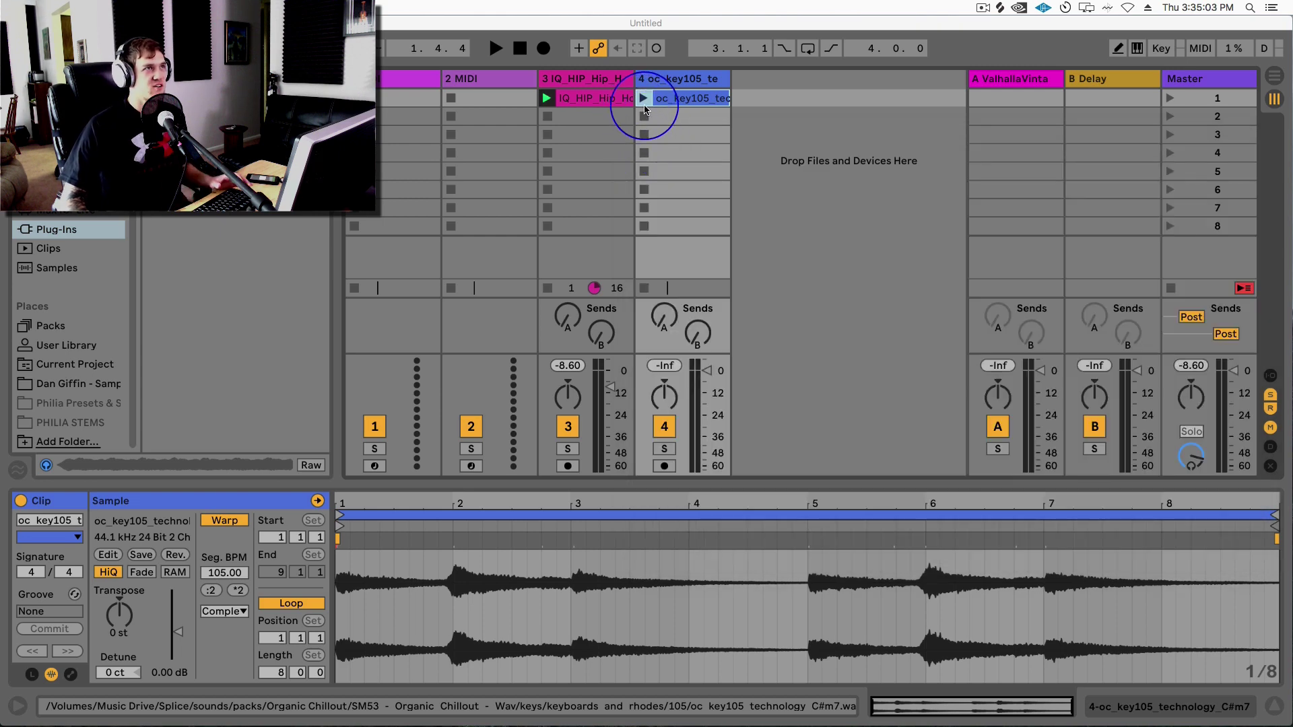
left_click(643, 98)
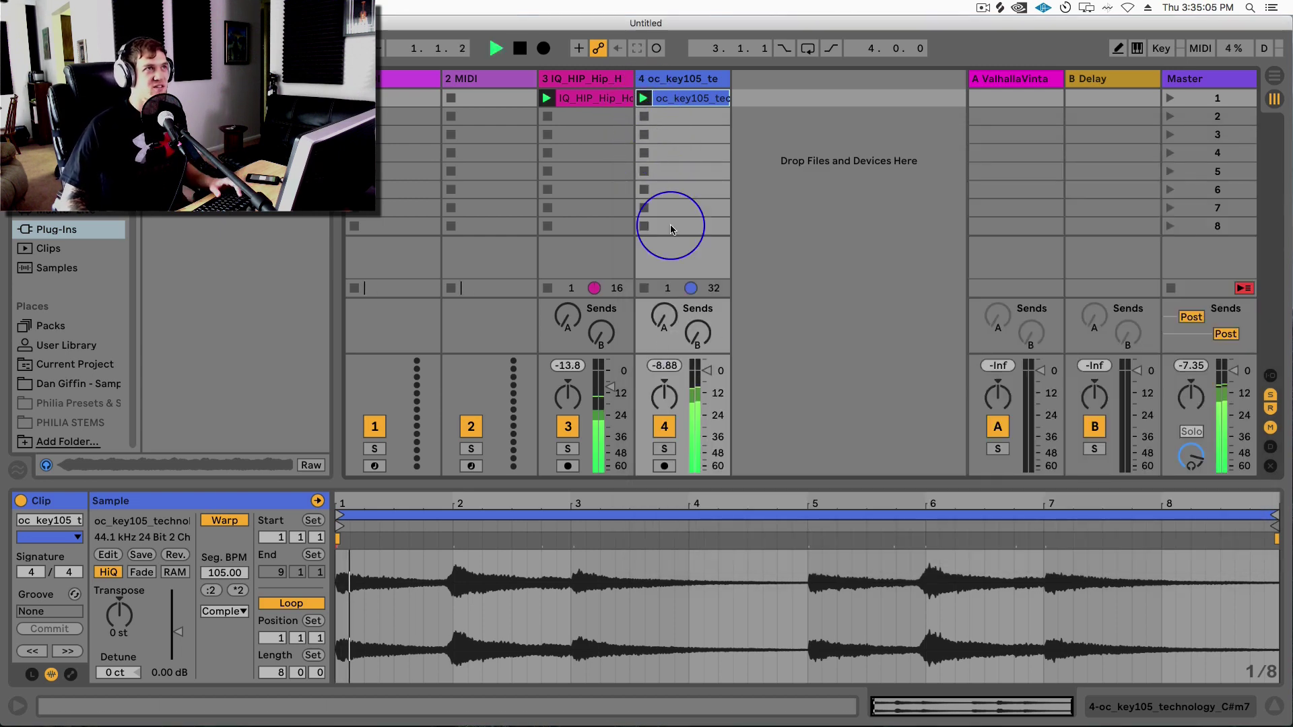
left_click_drag(706, 371, 709, 381)
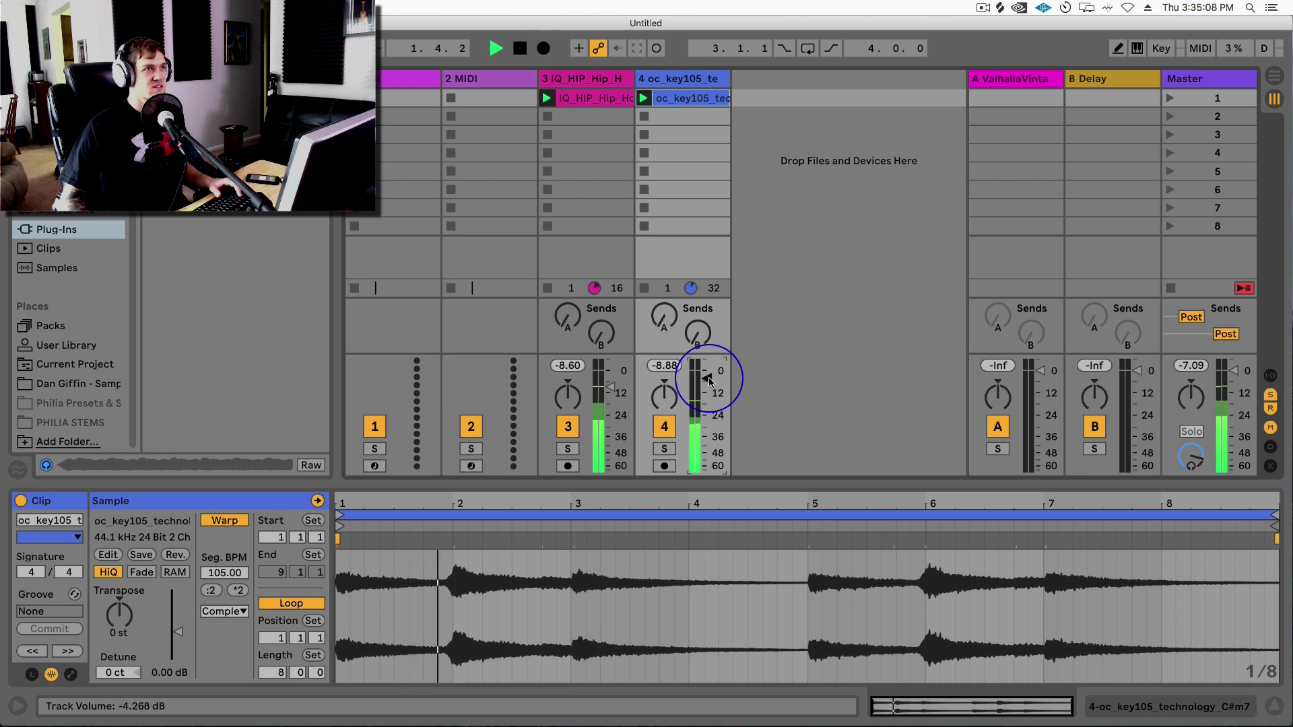
key("space")
left_click(679, 79)
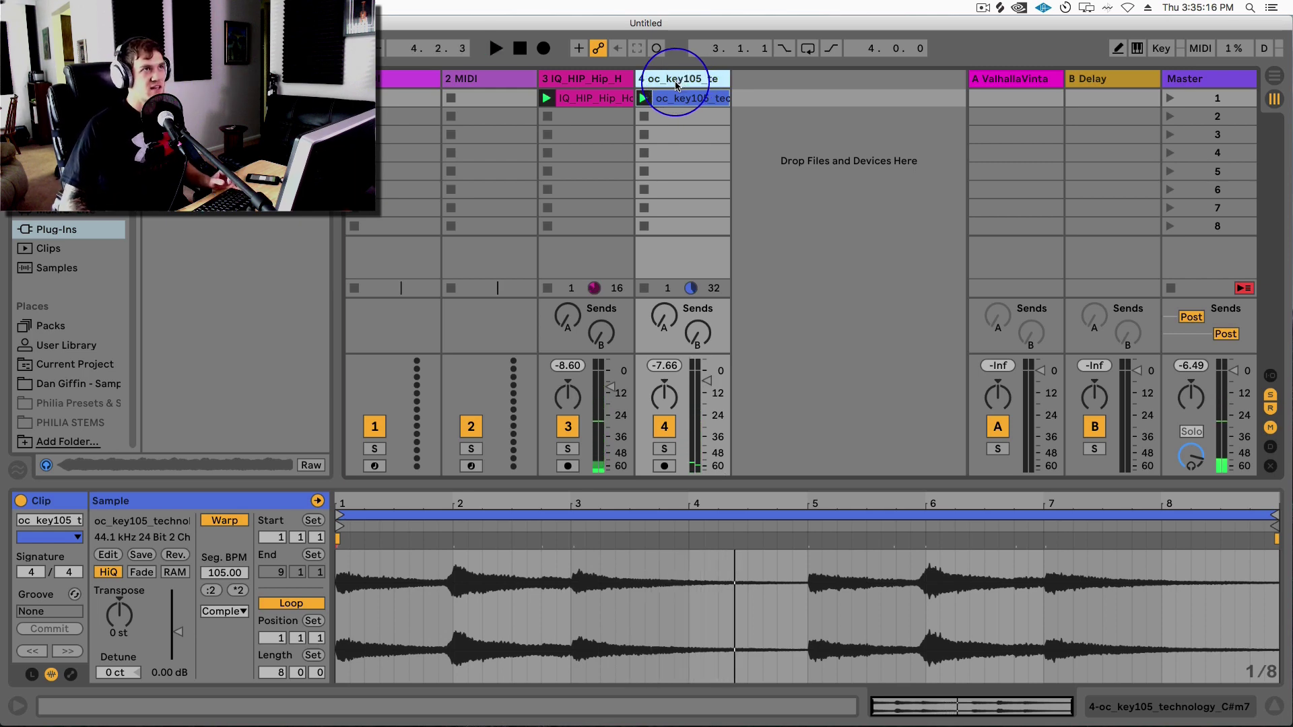
Load Simpler onto MIDI track 2 and drop the oc_key105 sample into it.
left_click(503, 96)
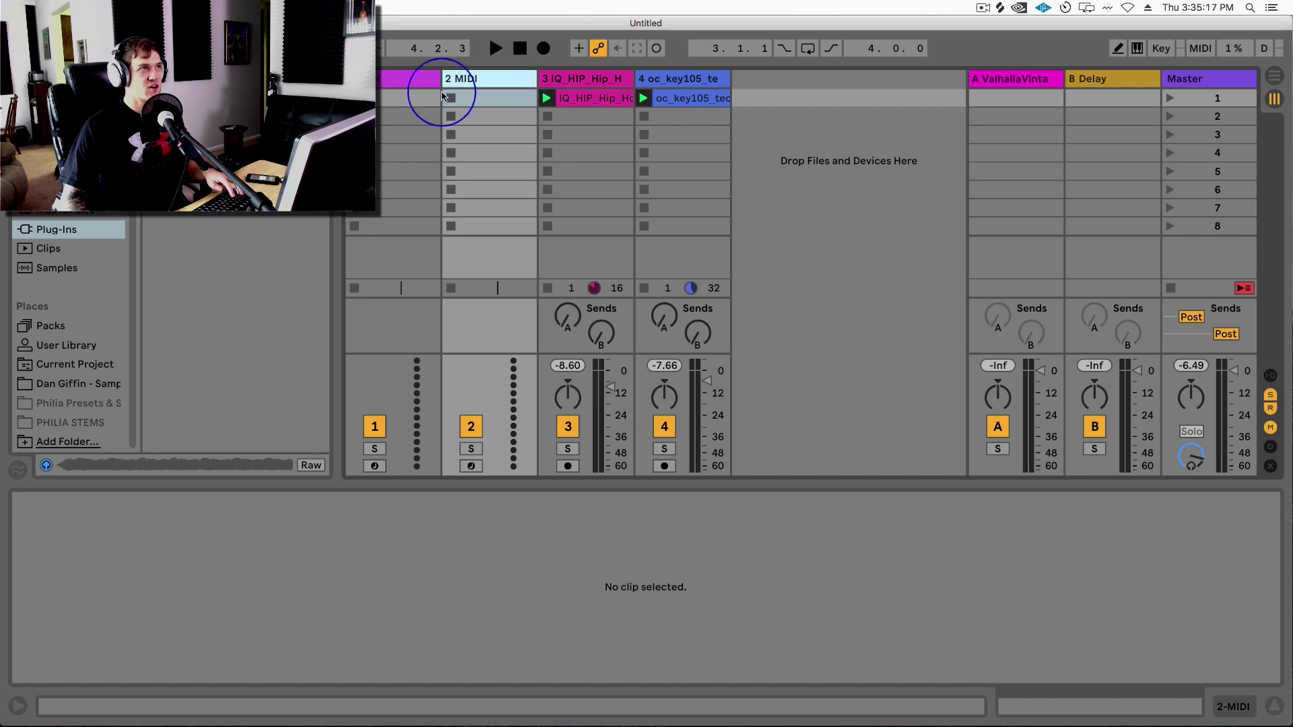
key("Up")
key("Up")
key("Up")
key("Up")
key("Up")
key("Down")
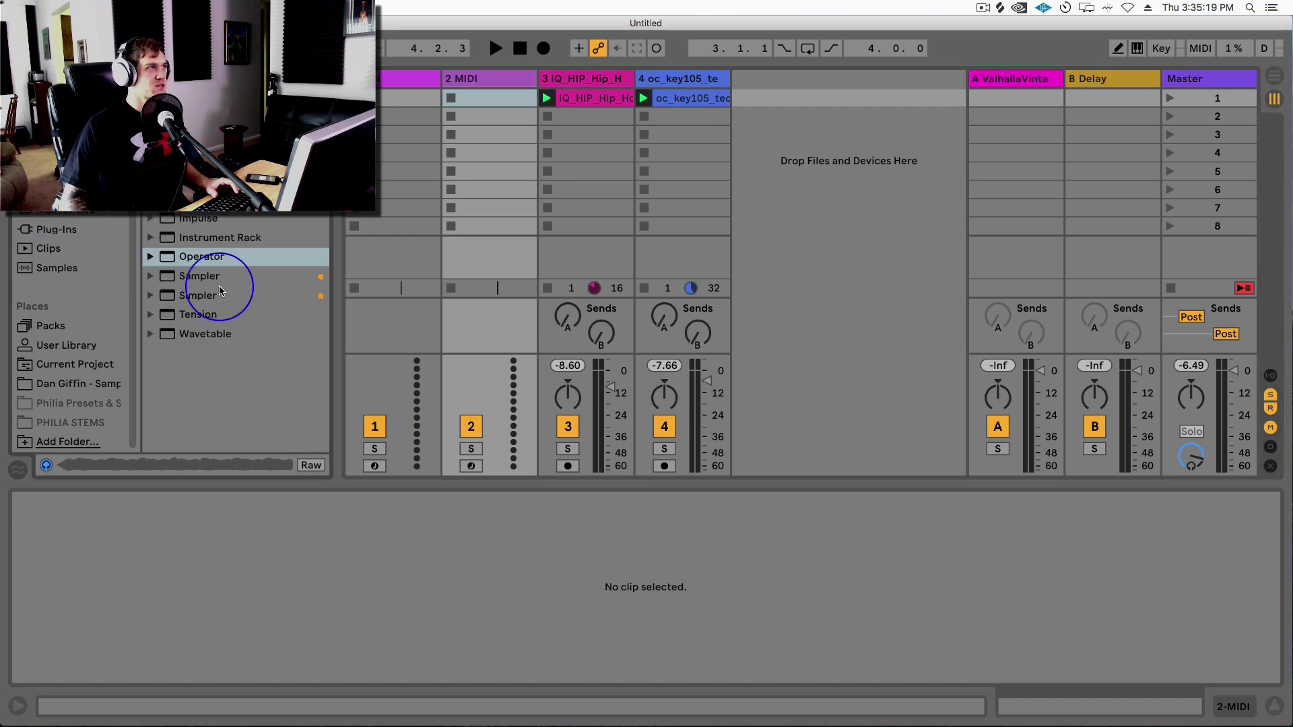
left_click_drag(221, 290, 133, 609)
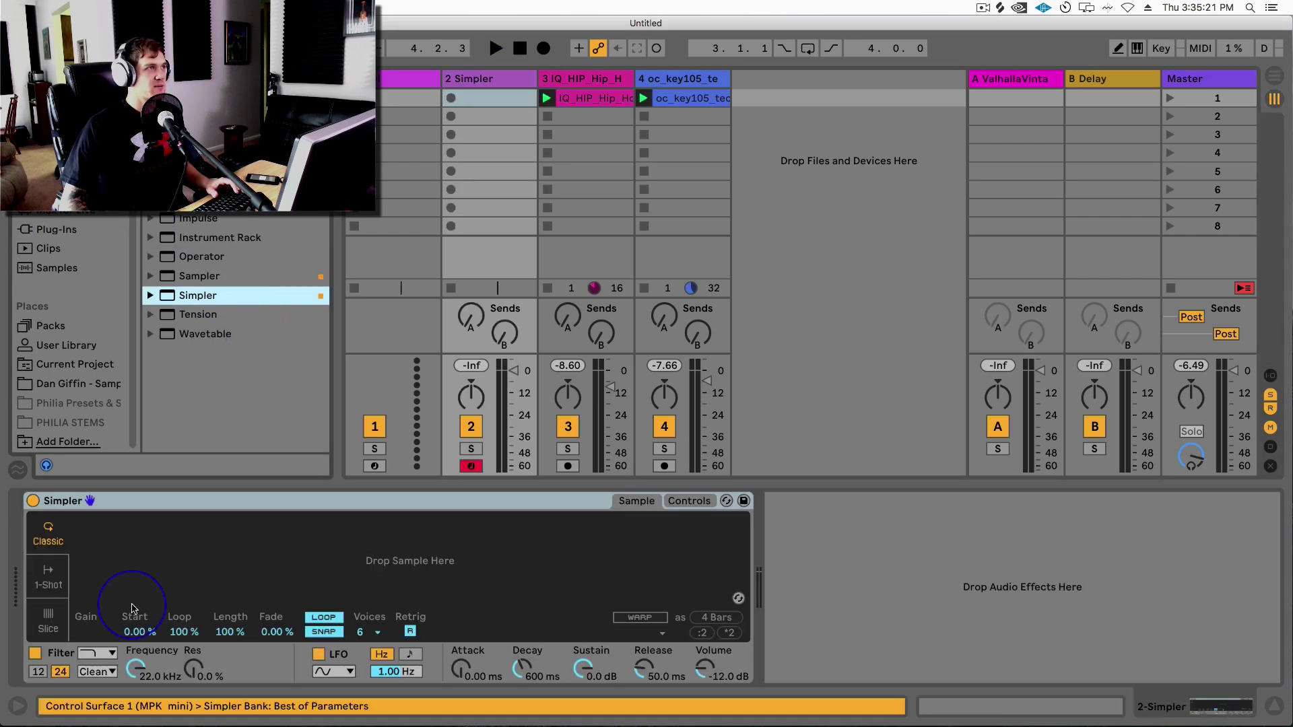
left_click_drag(670, 102, 240, 563)
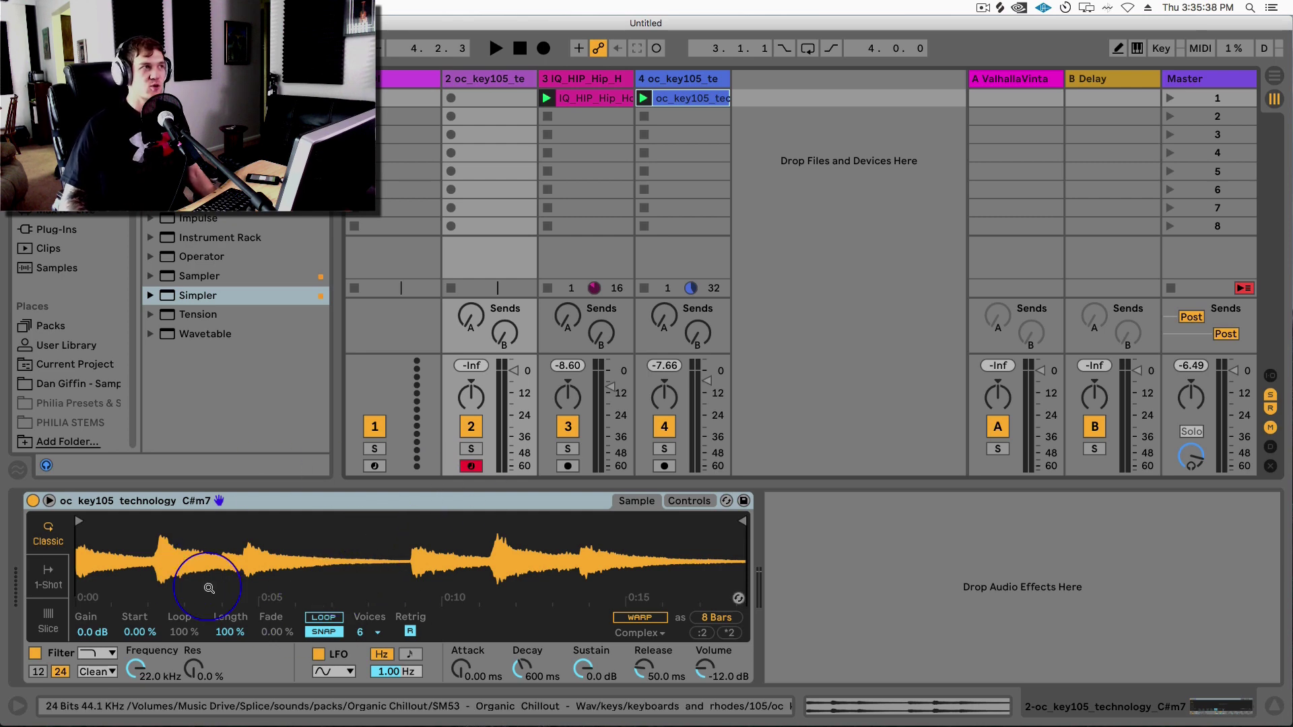
Move Simpler's start marker to a later chord and pull the loop end in so it warps as 2 bars.
left_click_drag(79, 522, 155, 517)
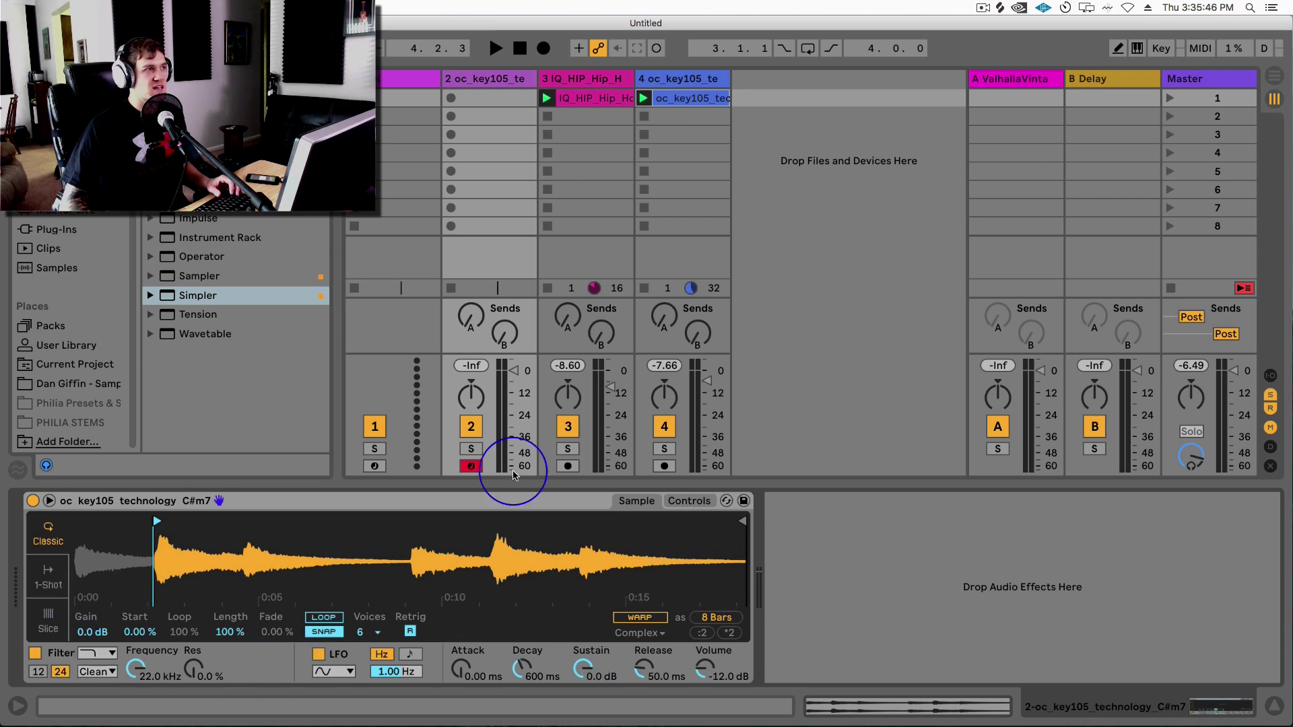
mouse_move(742, 520)
left_mouse_down()
mouse_move(236, 508)
mouse_move(404, 496)
left_mouse_up()
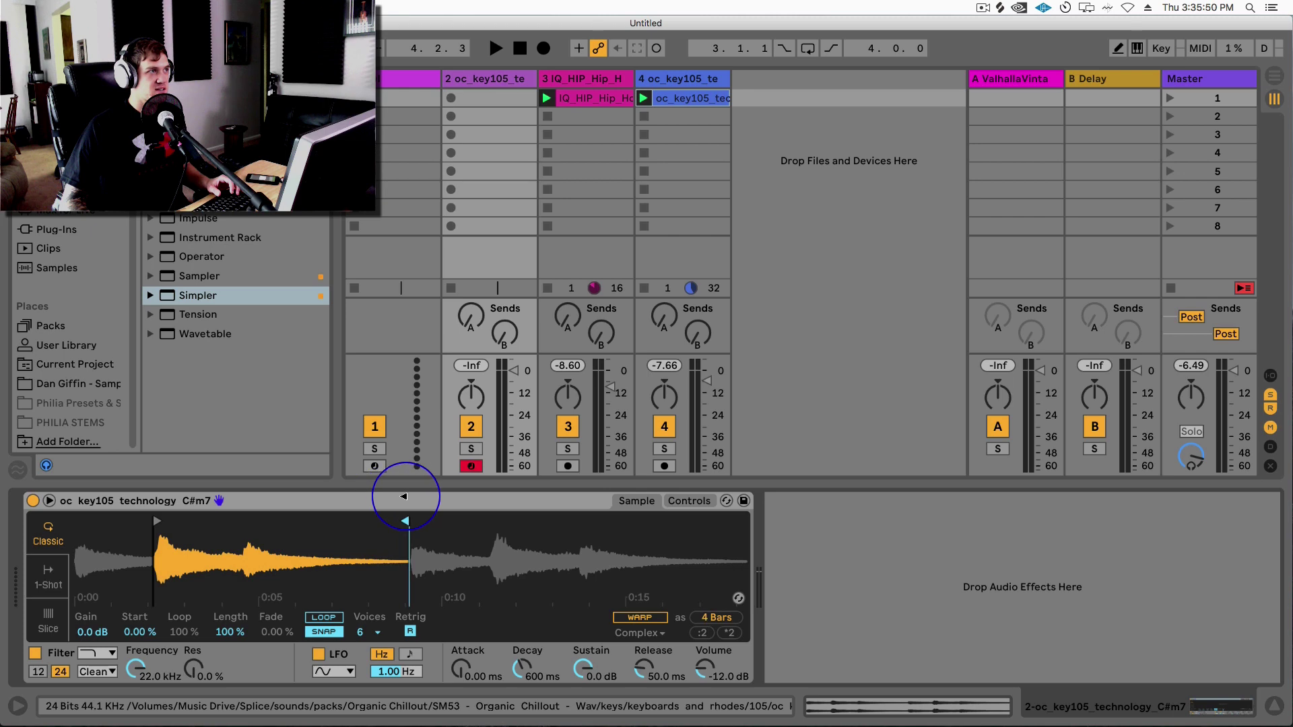
mouse_move(155, 521)
left_mouse_down()
mouse_move(131, 510)
mouse_move(237, 514)
left_mouse_up()
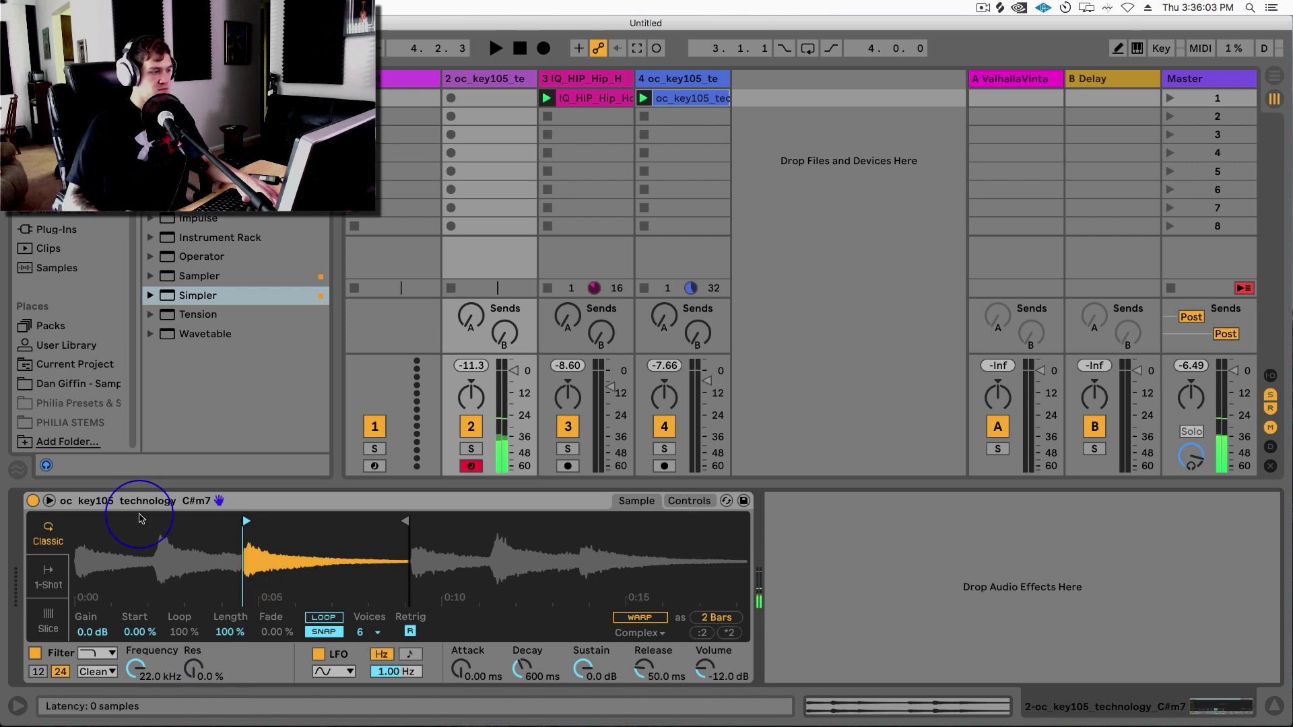
Stop the Rhodes loop on track 4 and start recording a MIDI clip in track 2's first slot.
left_click(626, 99)
left_click(646, 101)
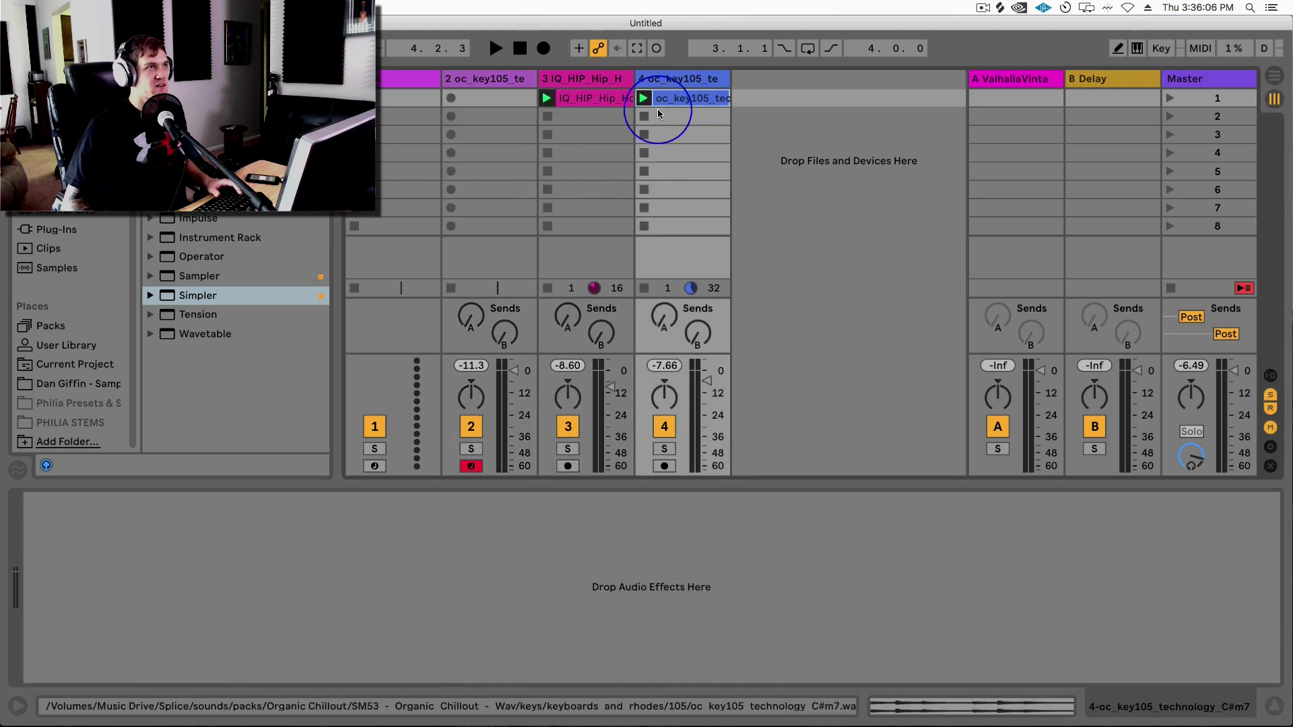
left_click(451, 98)
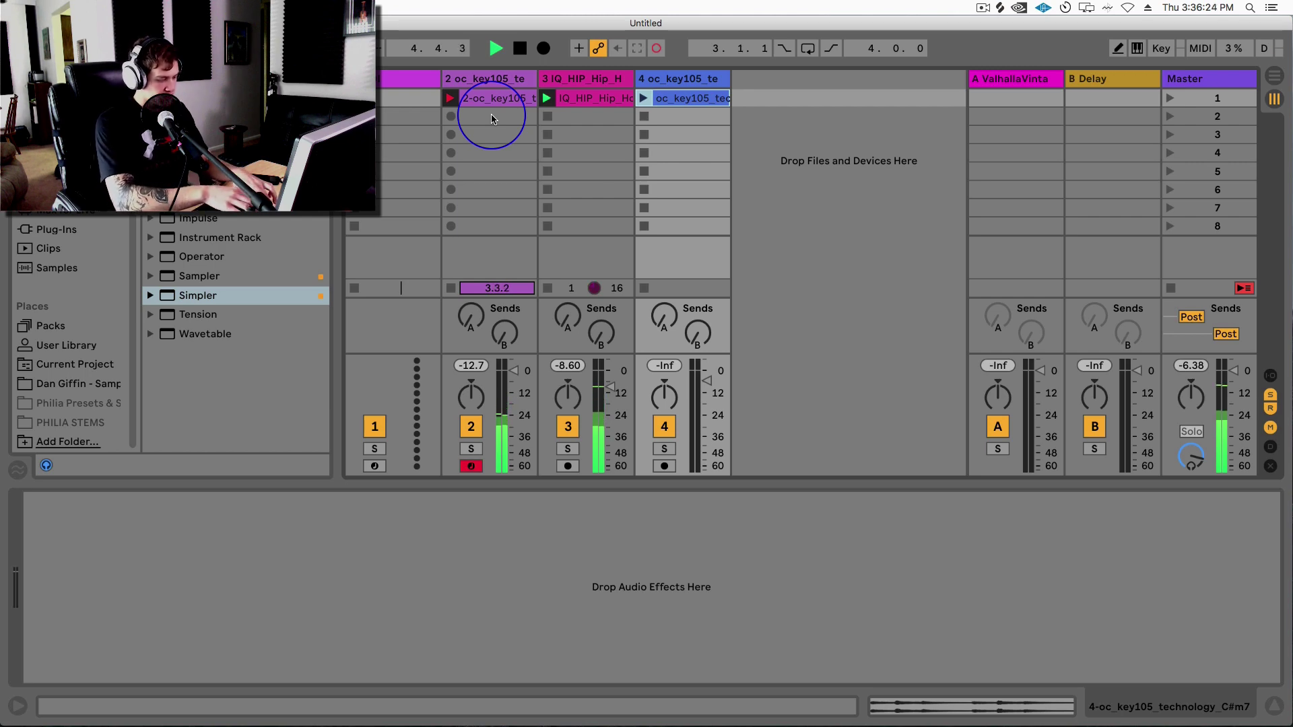
Stop recording, enlarge the MIDI note editor, then switch the lower pane to track 2's Simpler.
left_click(495, 100)
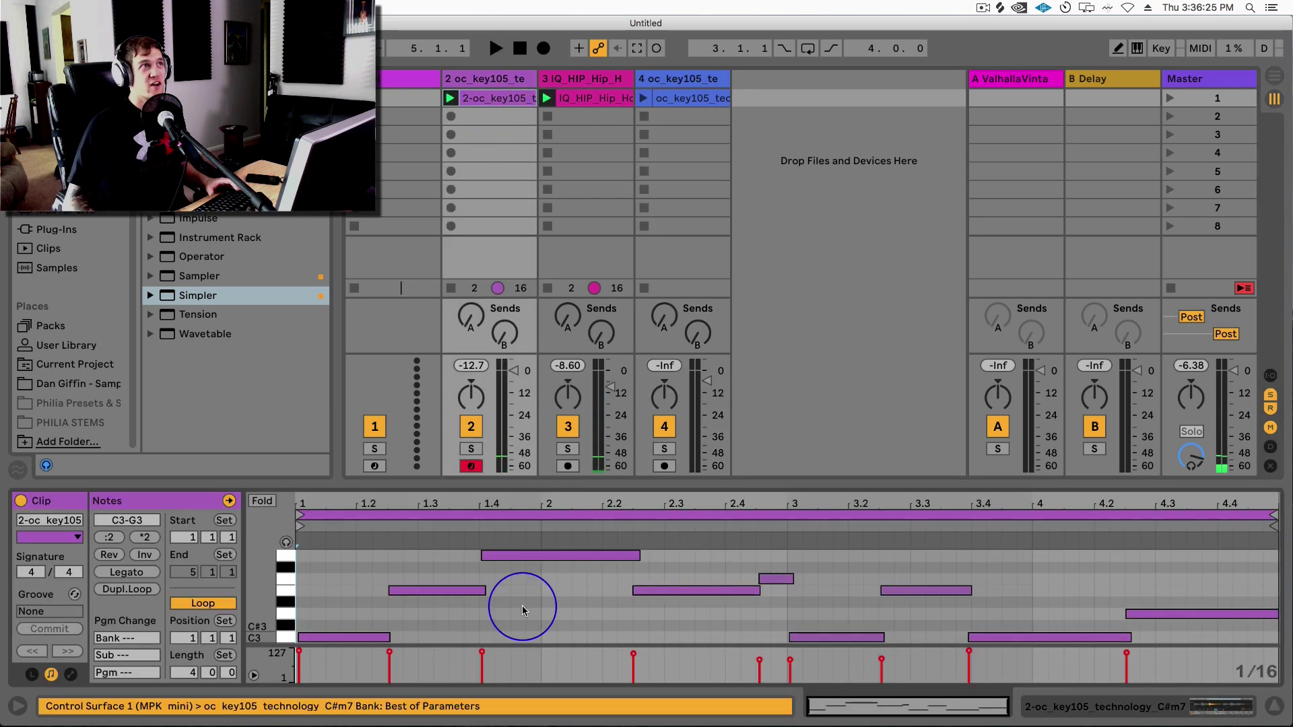
left_click_drag(431, 491, 434, 432)
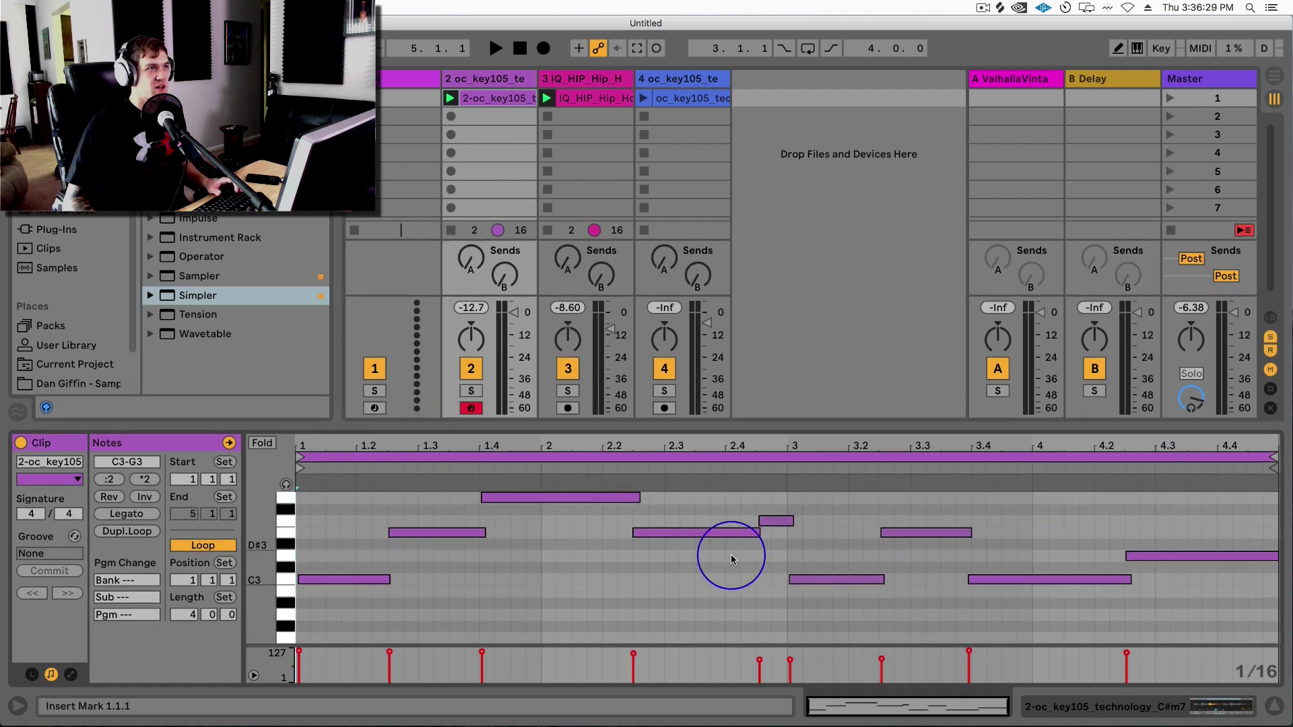
left_click(496, 79)
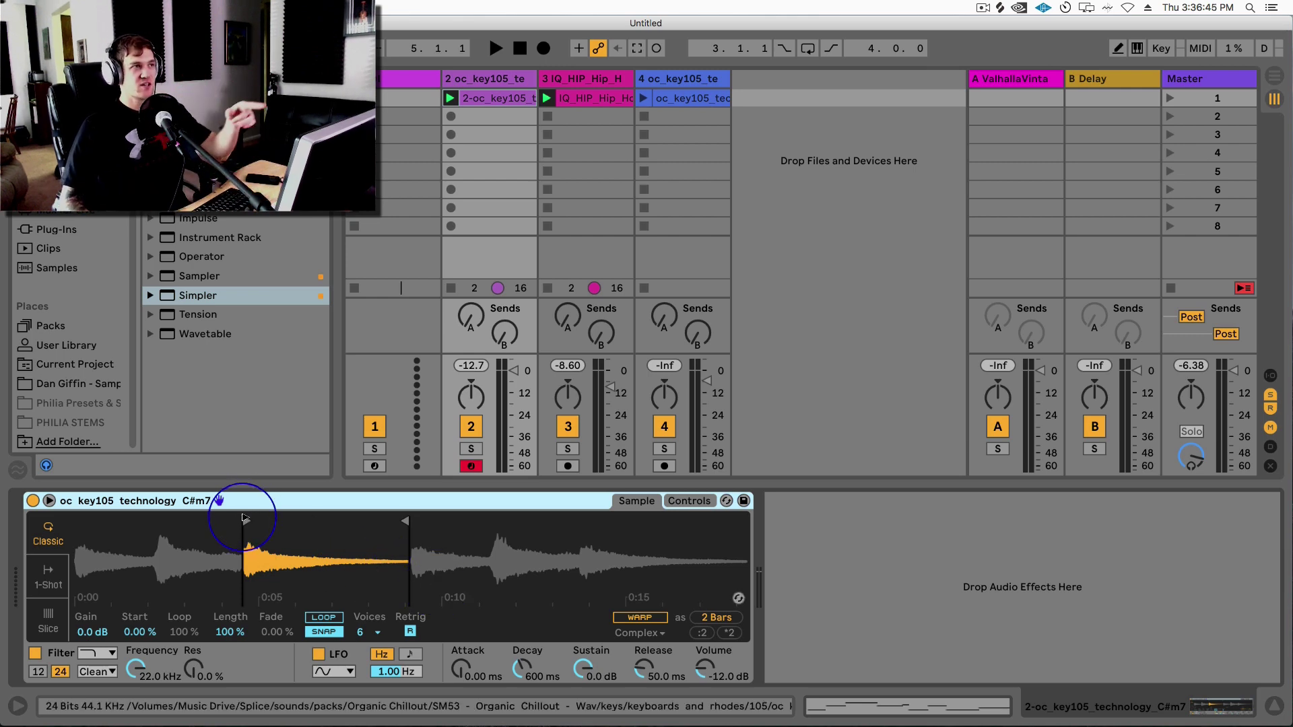
left_click(248, 520)
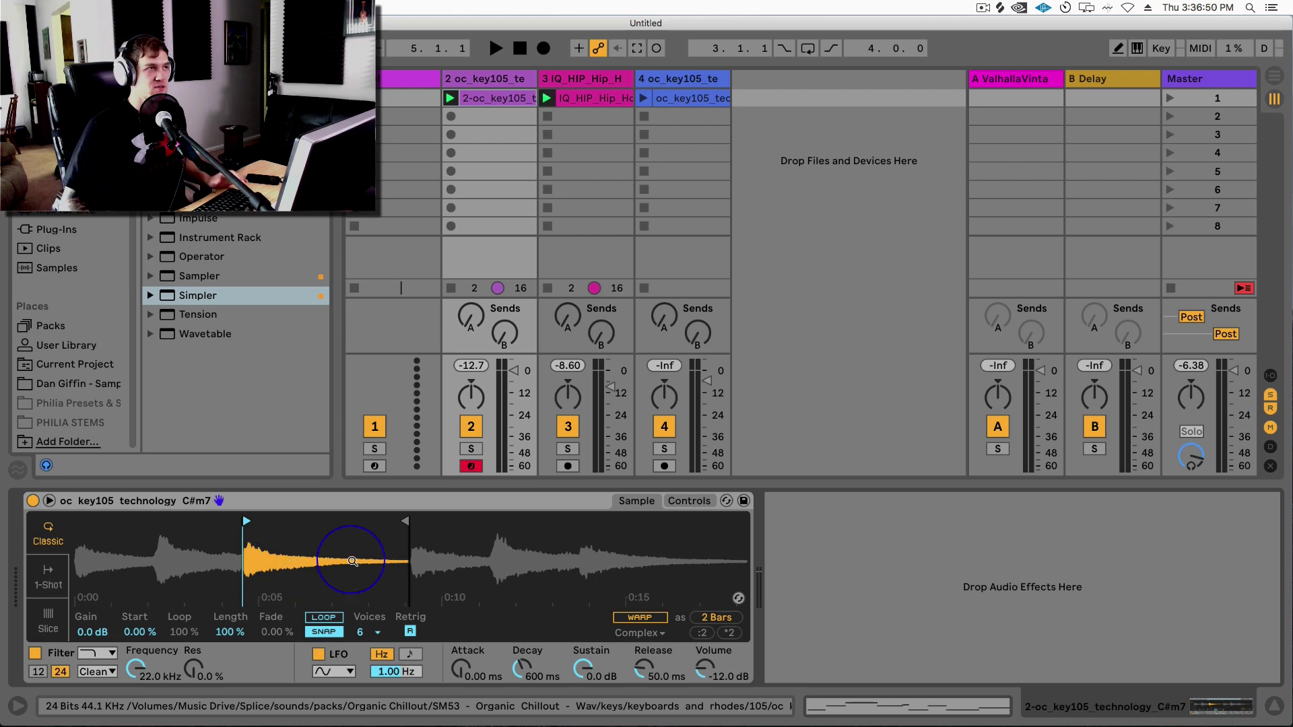
key("a")
key("a")
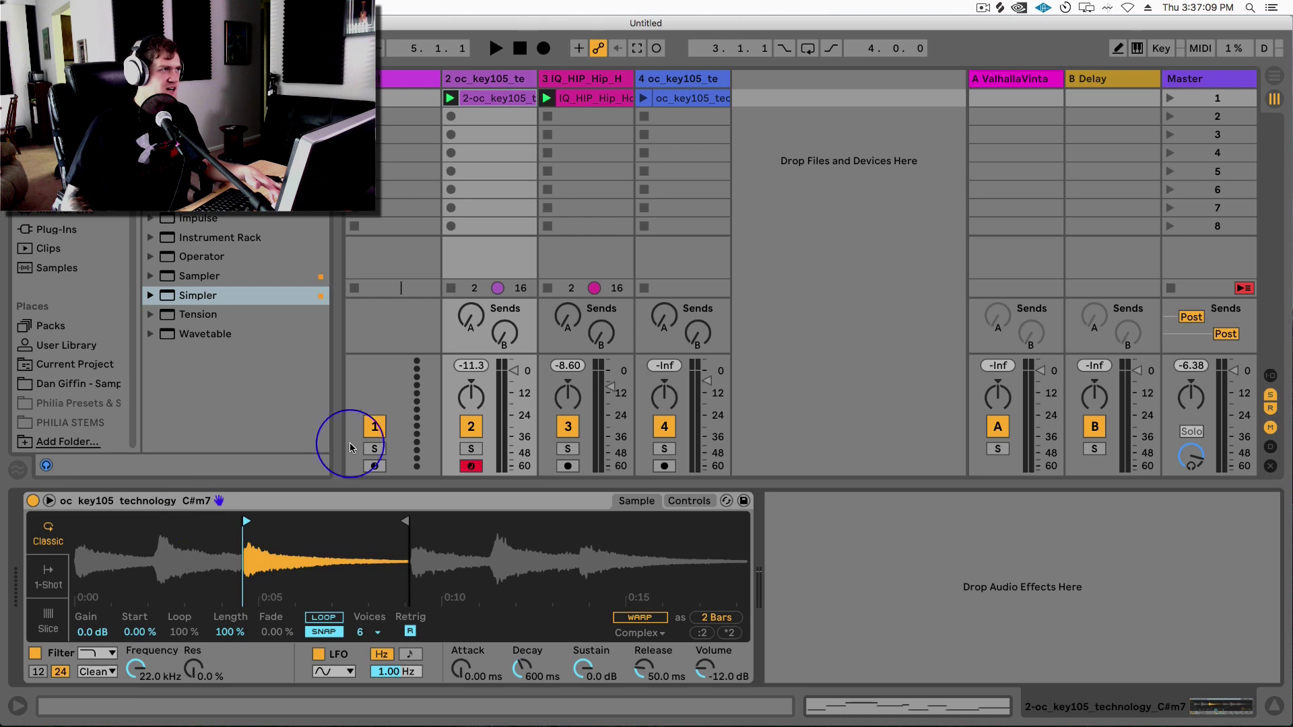
Bring up Splice's Recently added samples list, headed by Horn_Stab_01_Fm.wav.
left_click(999, 8)
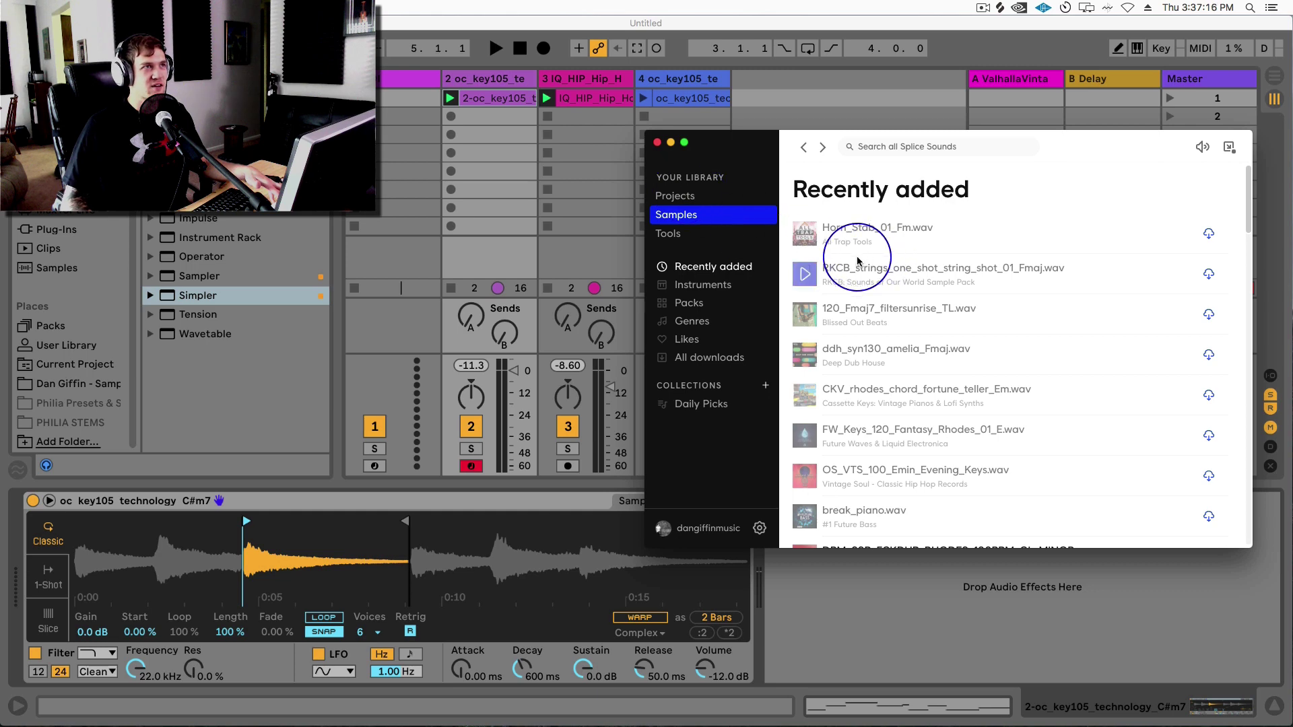
left_click(722, 368)
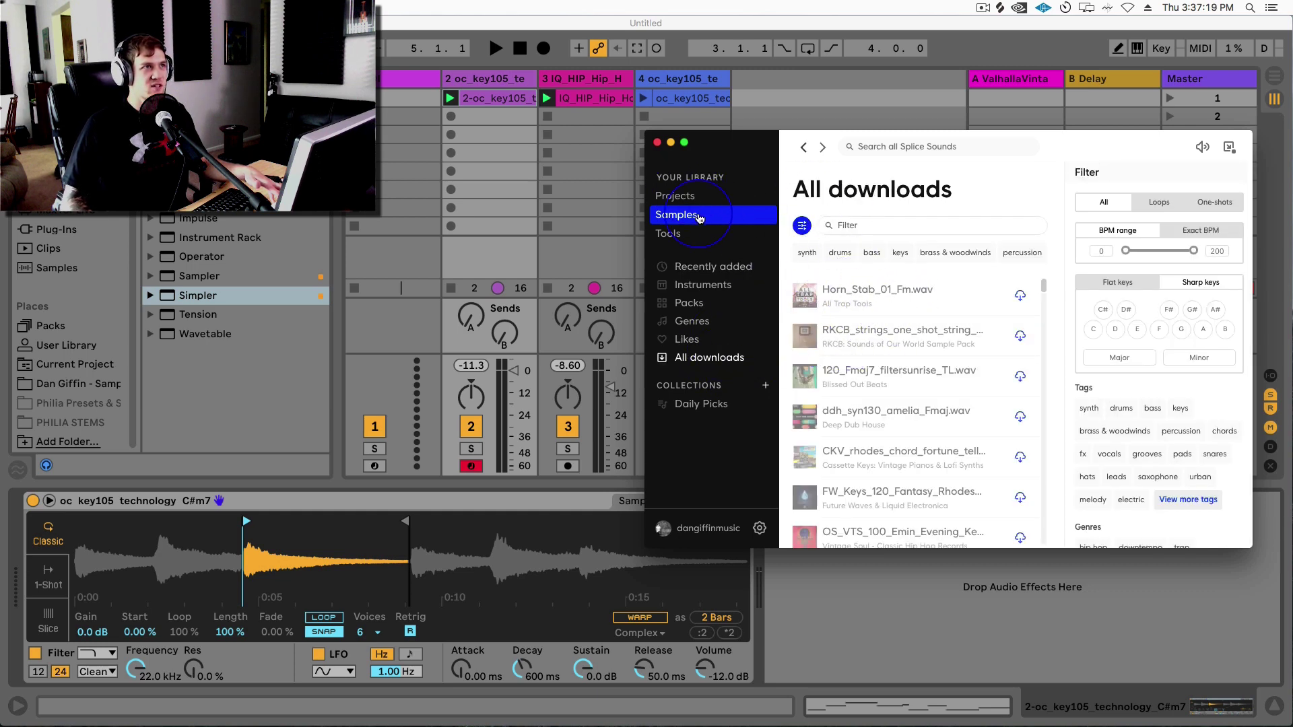
left_click(700, 216)
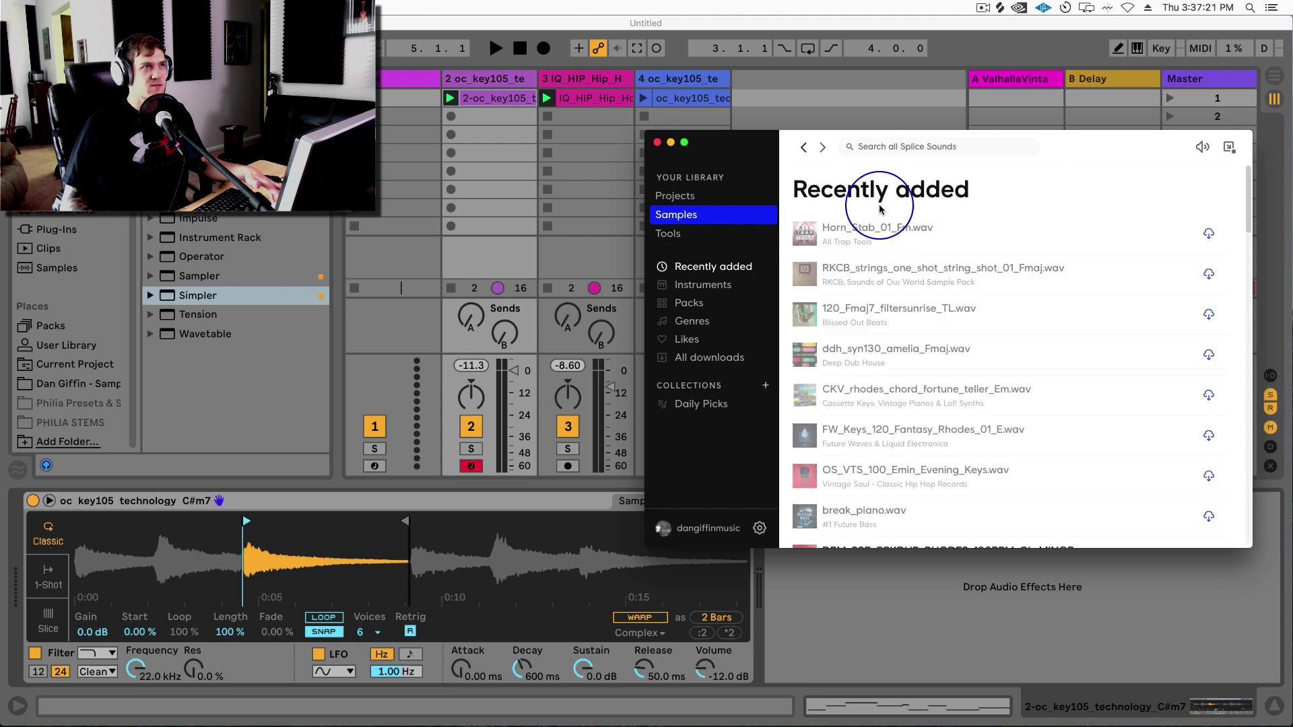